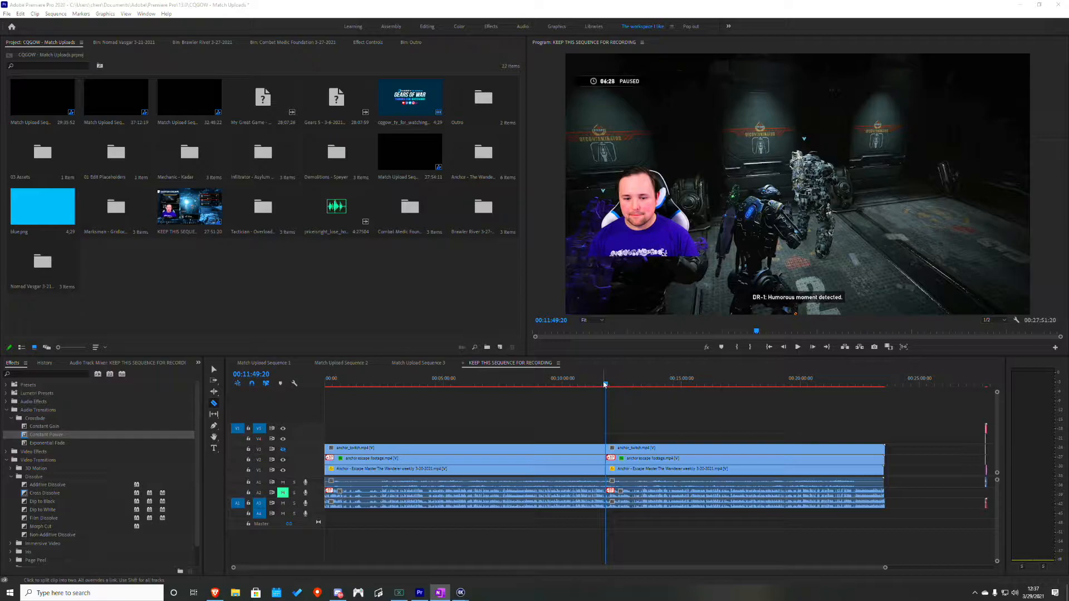
# - Inspect the stacked clips near 00:11:08:42, selecting the clips on video tracks V1 and V2 and toggling V2's visibility off and on
pyautogui.moveTo(605, 386); pyautogui.dragTo(590, 384)
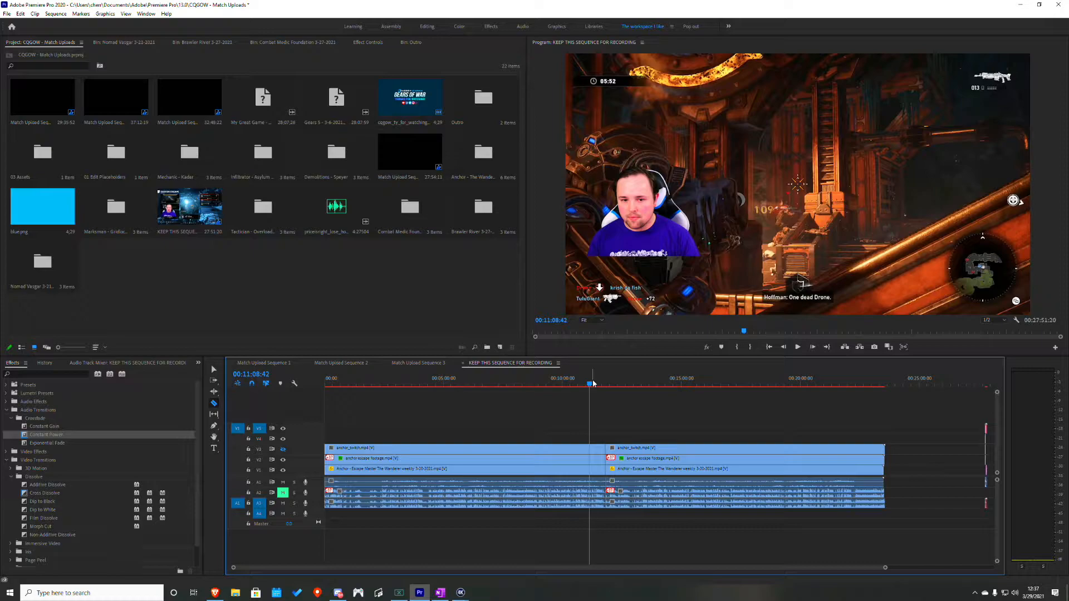
pyautogui.click(213, 369)
pyautogui.click(516, 473)
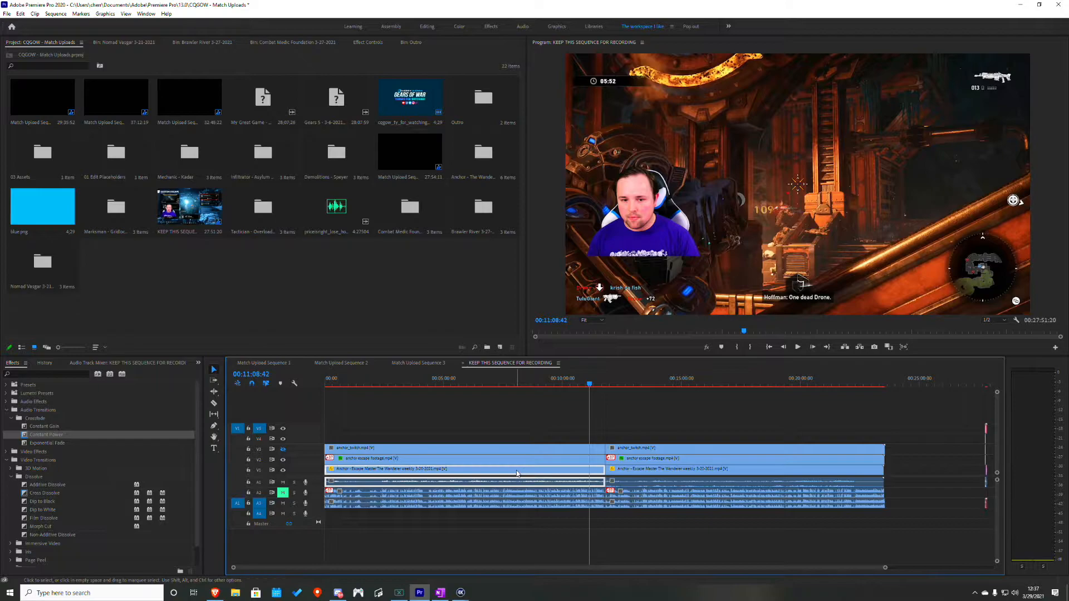
pyautogui.click(589, 462)
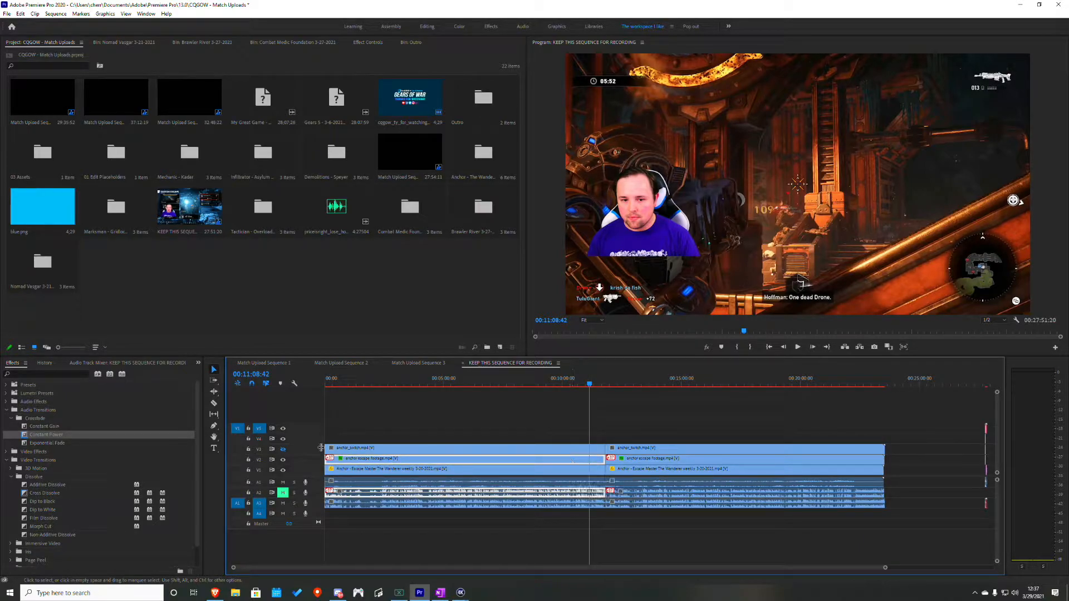
pyautogui.click(283, 460)
pyautogui.click(284, 460)
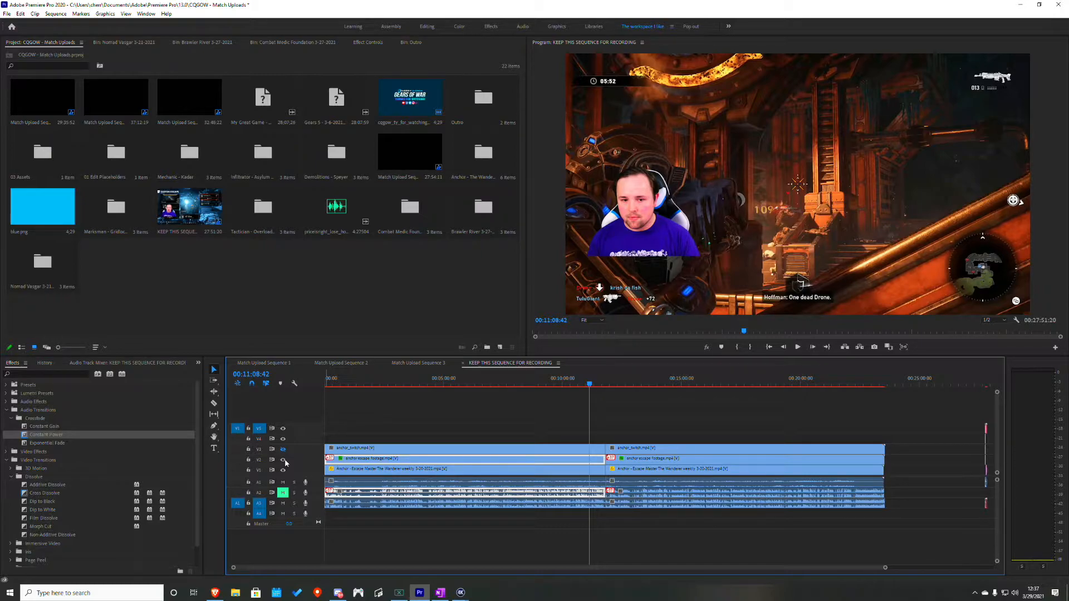
# - Select the V3, V2 and V1 clips before the cut in turn to compare the layers, ending on the V3 clip
pyautogui.click(584, 449)
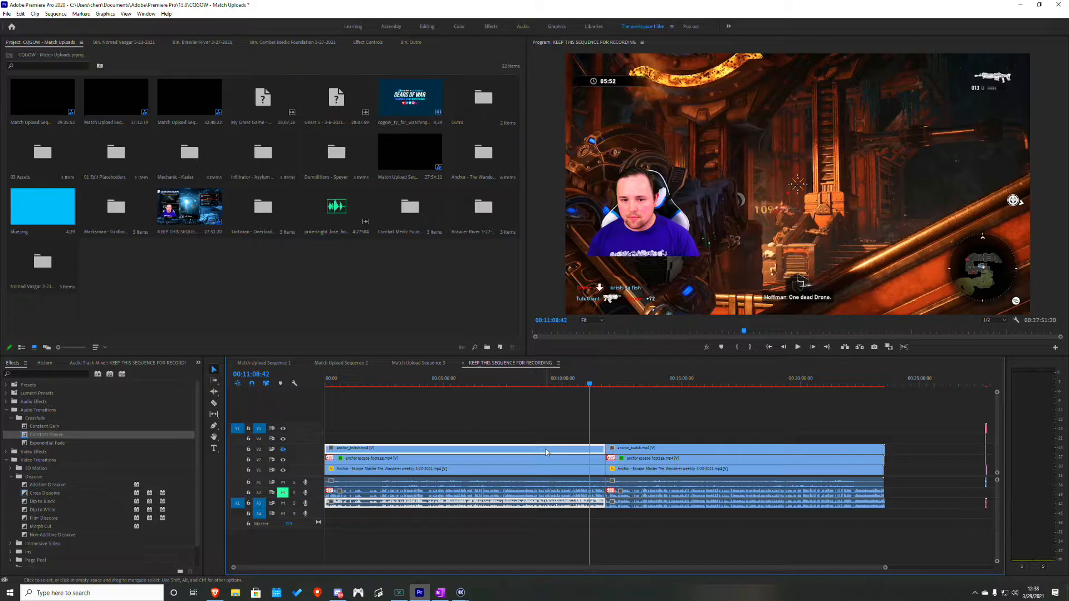
pyautogui.click(597, 461)
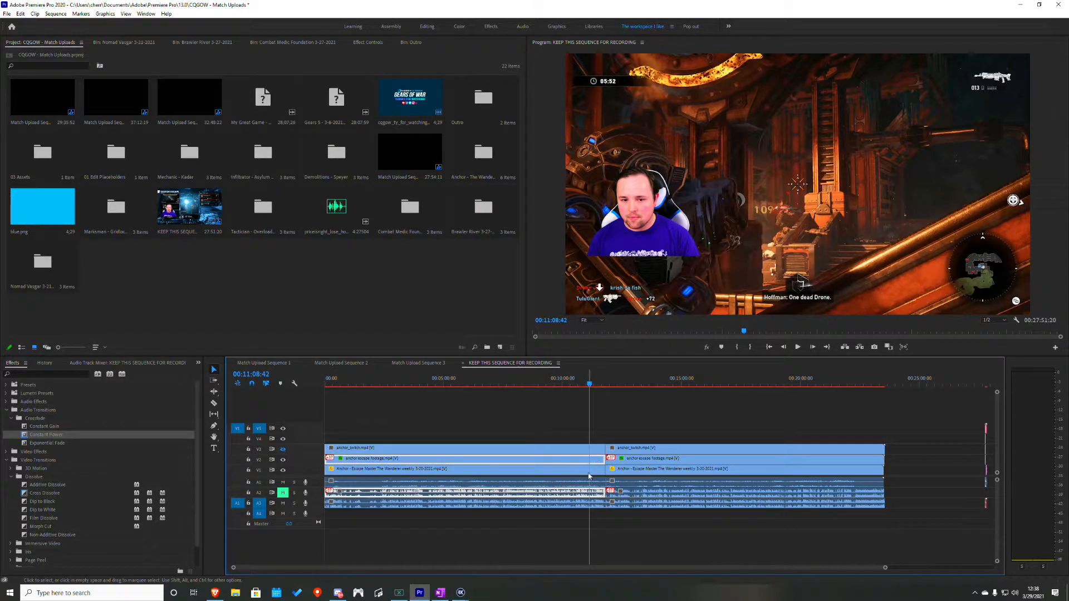
pyautogui.click(588, 474)
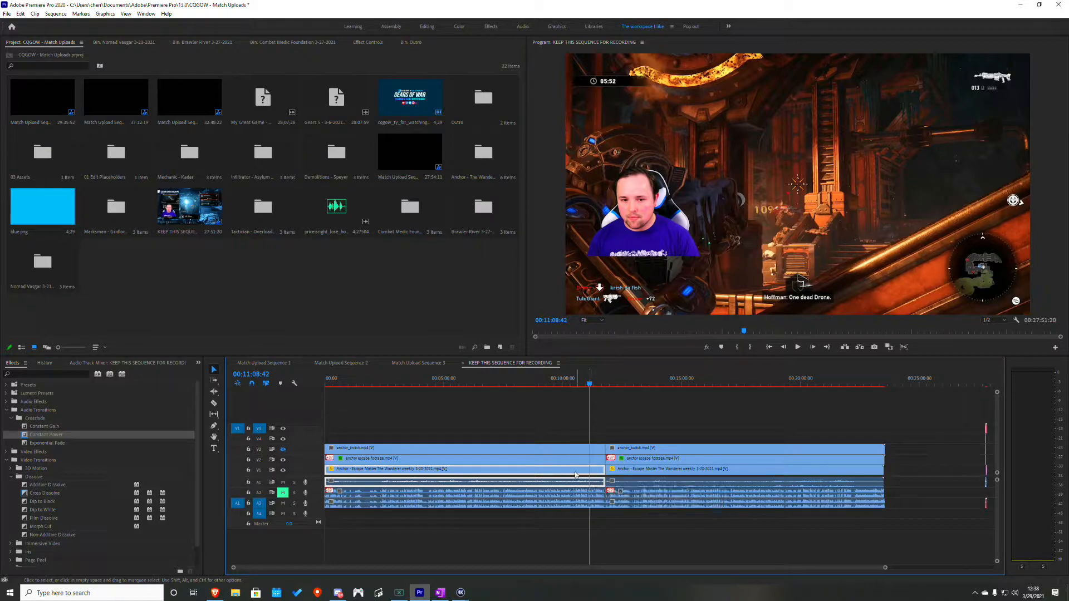
pyautogui.click(579, 450)
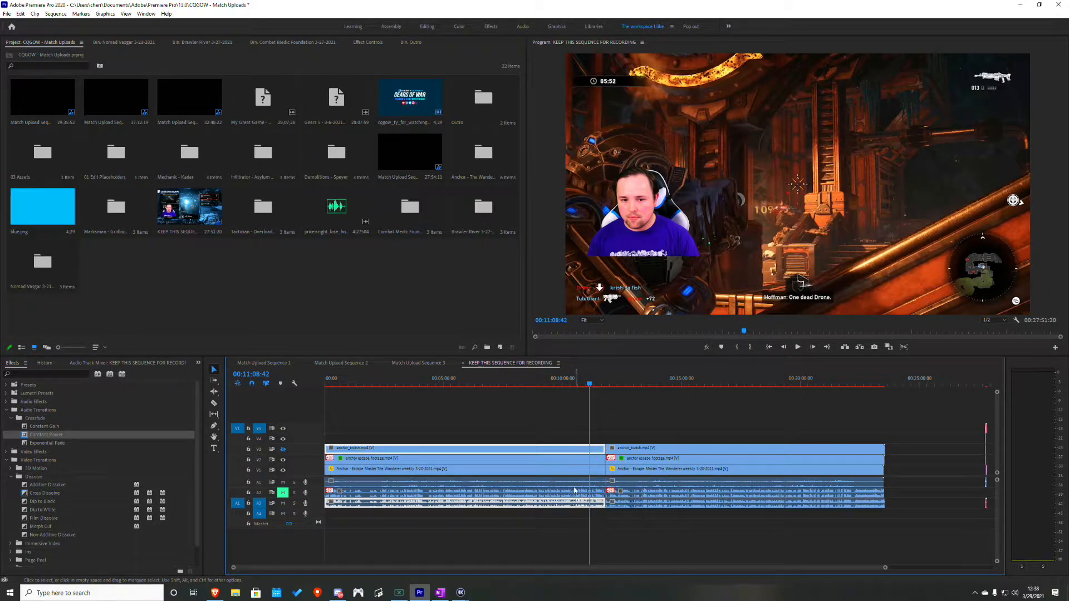
# - Play the sequence from 00:10:25:32 to review the synced webcam and gameplay footage, stopping near 00:10:44
pyautogui.click(574, 384)
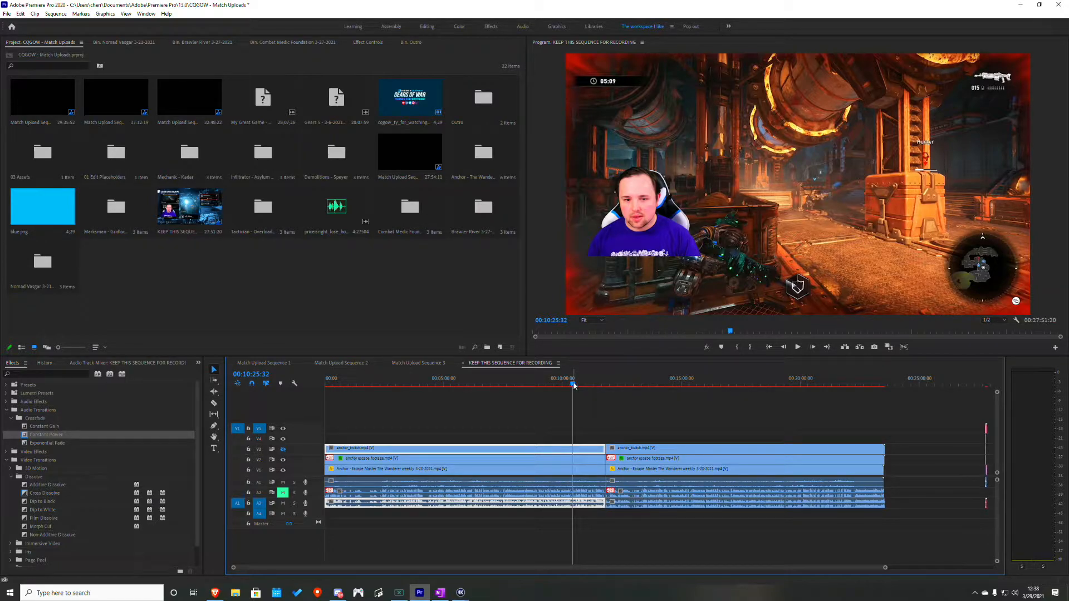
pyautogui.press('space')
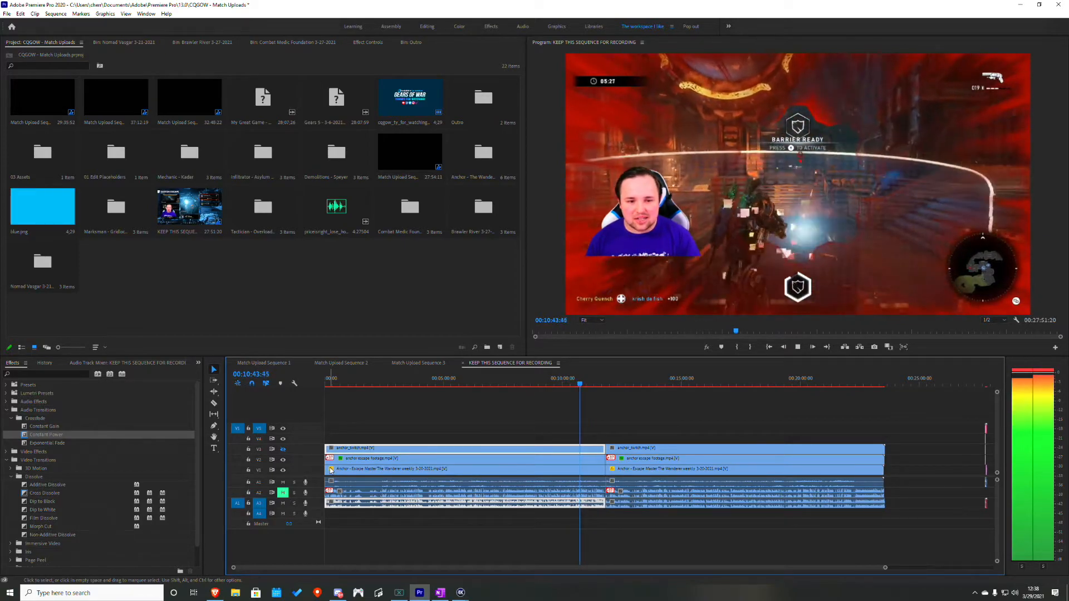
pyautogui.press('space')
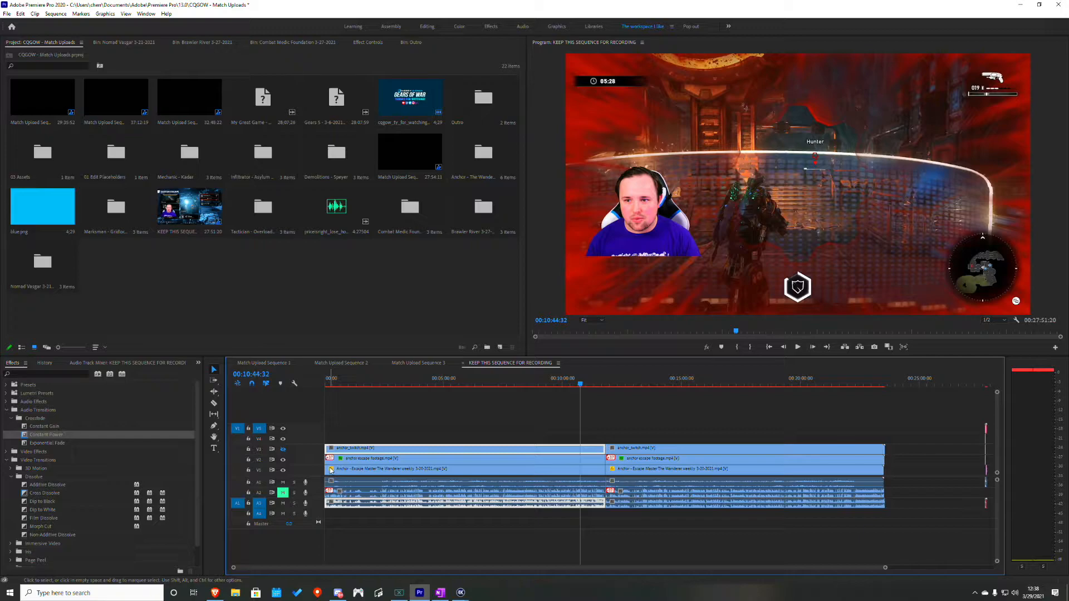
# - Play the sequence across the cut from about 00:11:41, stopping near 00:12:02, to check the footage on both sides
pyautogui.click(603, 382)
pyautogui.moveTo(605, 381); pyautogui.dragTo(604, 380)
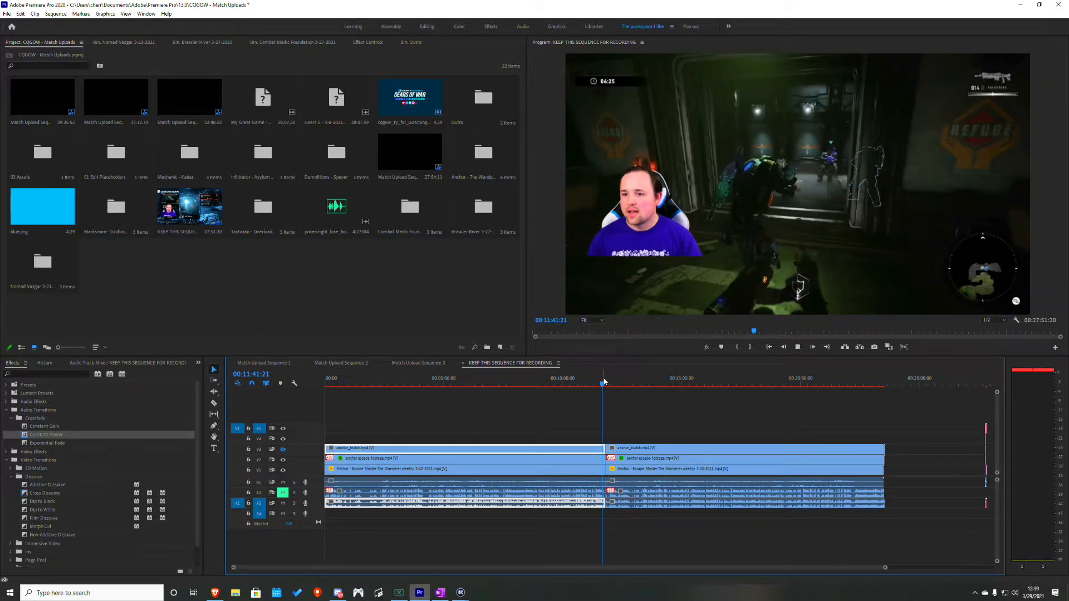
pyautogui.press('space')
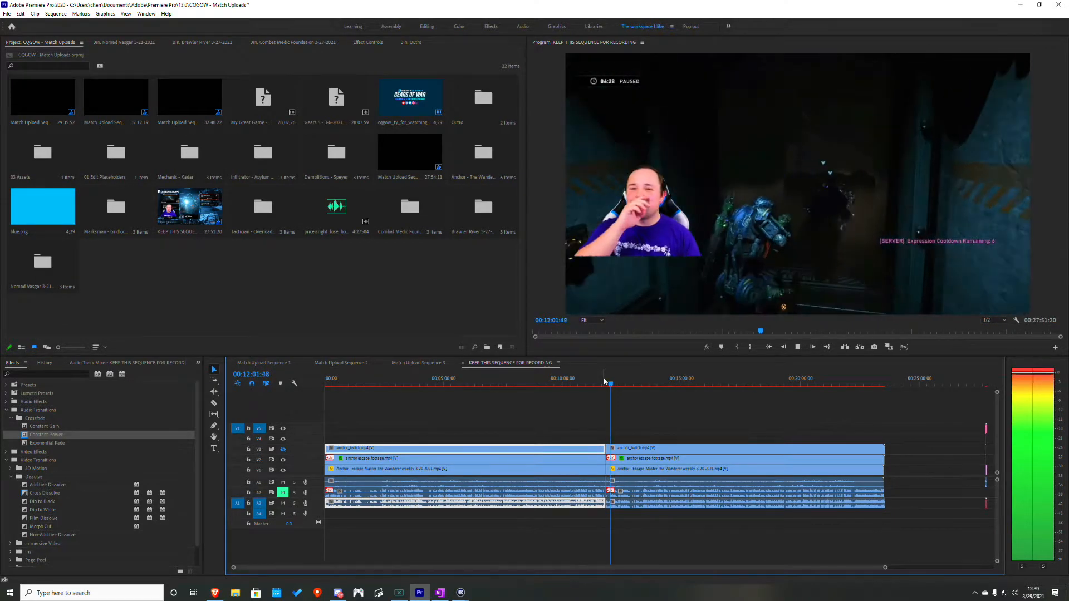
pyautogui.press('space')
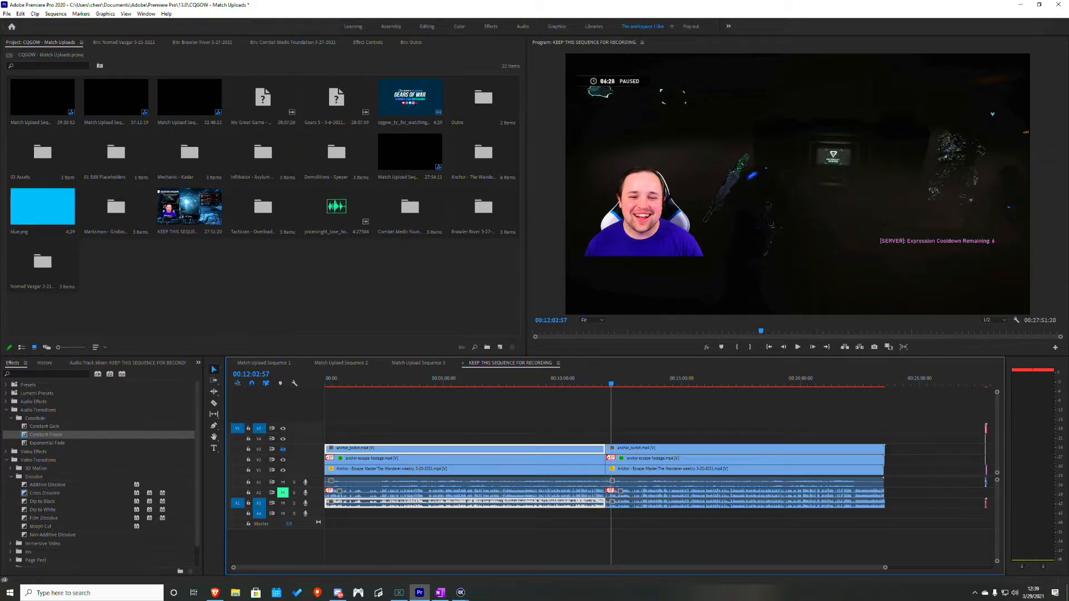
# - Bring the 4K Capture Utility preferences into view and review the General and Device settings
pyautogui.moveTo(1068, 152); pyautogui.dragTo(494, 179)
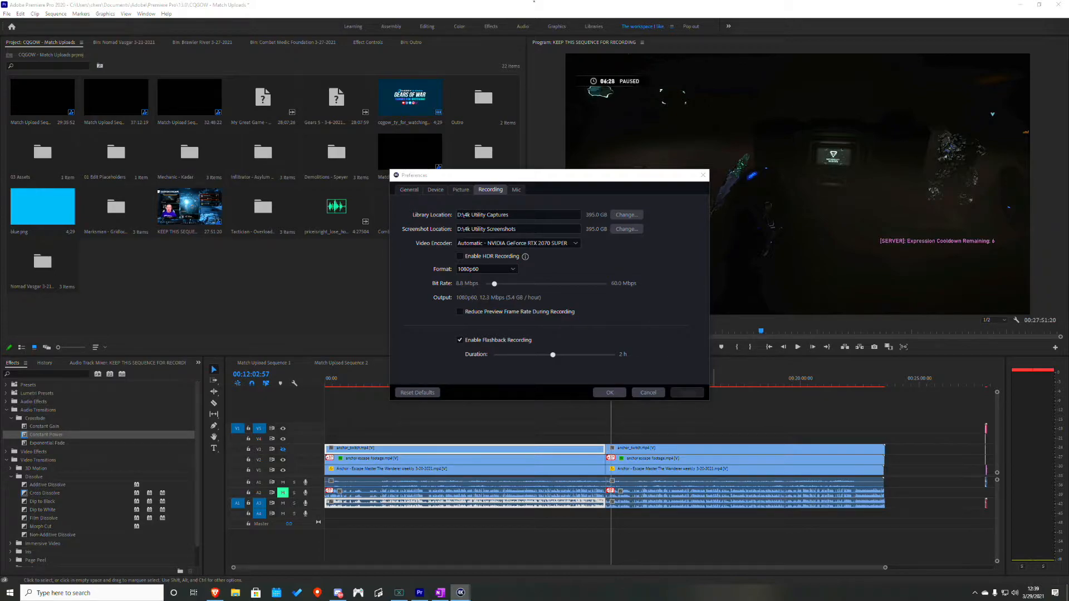
pyautogui.click(411, 190)
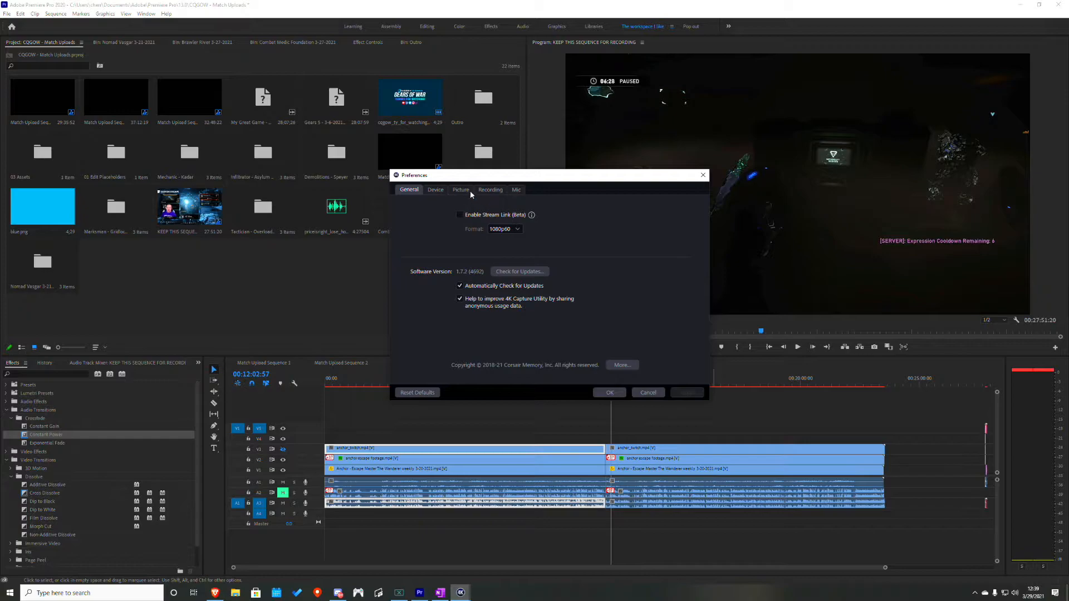
pyautogui.click(431, 190)
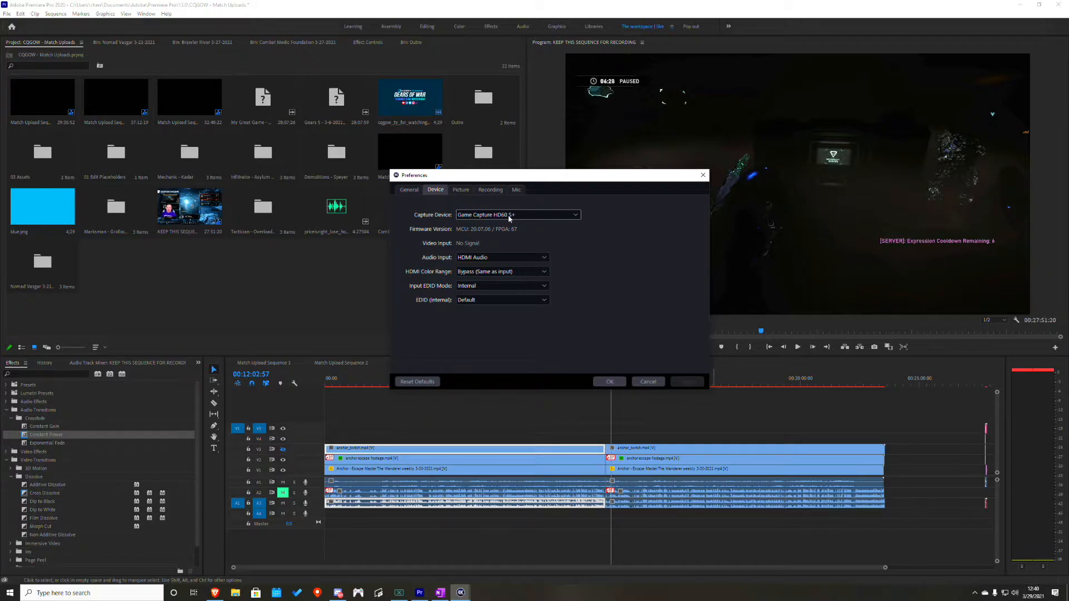
# - Review the available options for HDMI Color Range, Input EDID Mode and internal EDID of the capture device
pyautogui.click(494, 273)
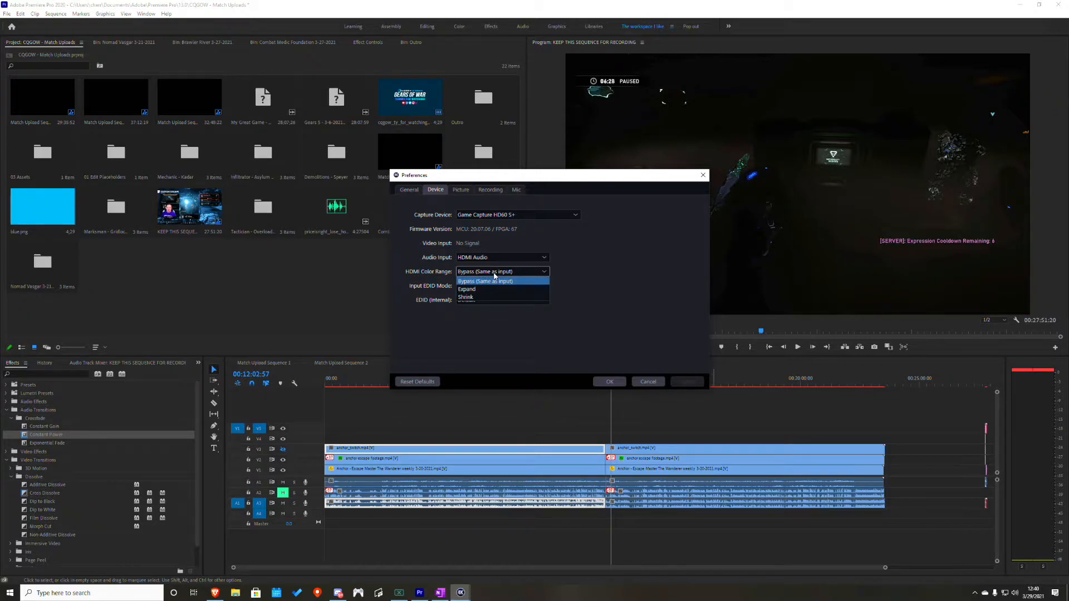
pyautogui.click(494, 281)
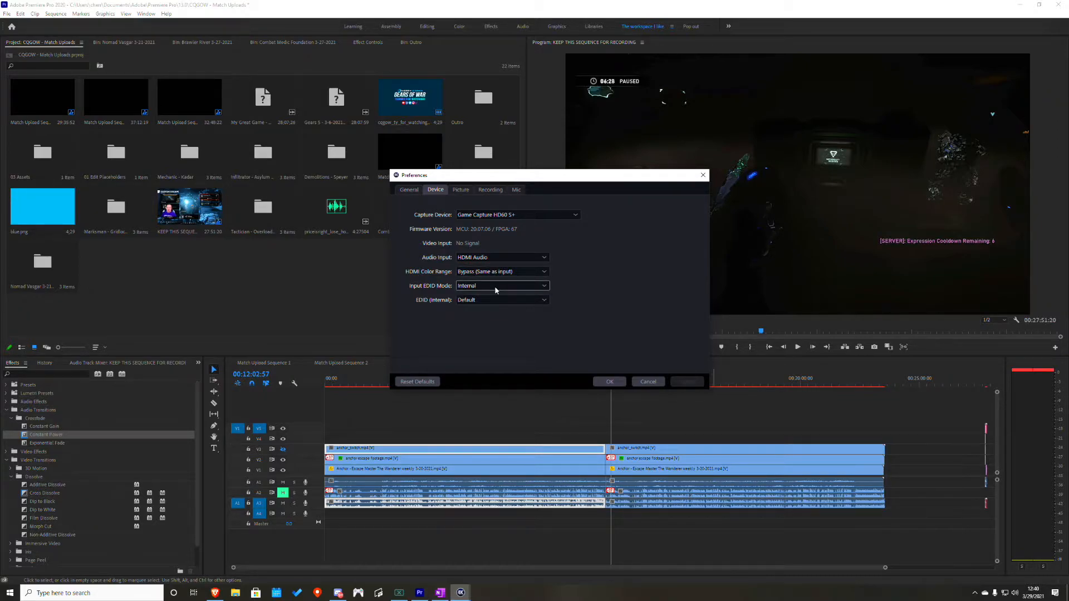
pyautogui.click(496, 289)
pyautogui.click(501, 291)
pyautogui.click(512, 303)
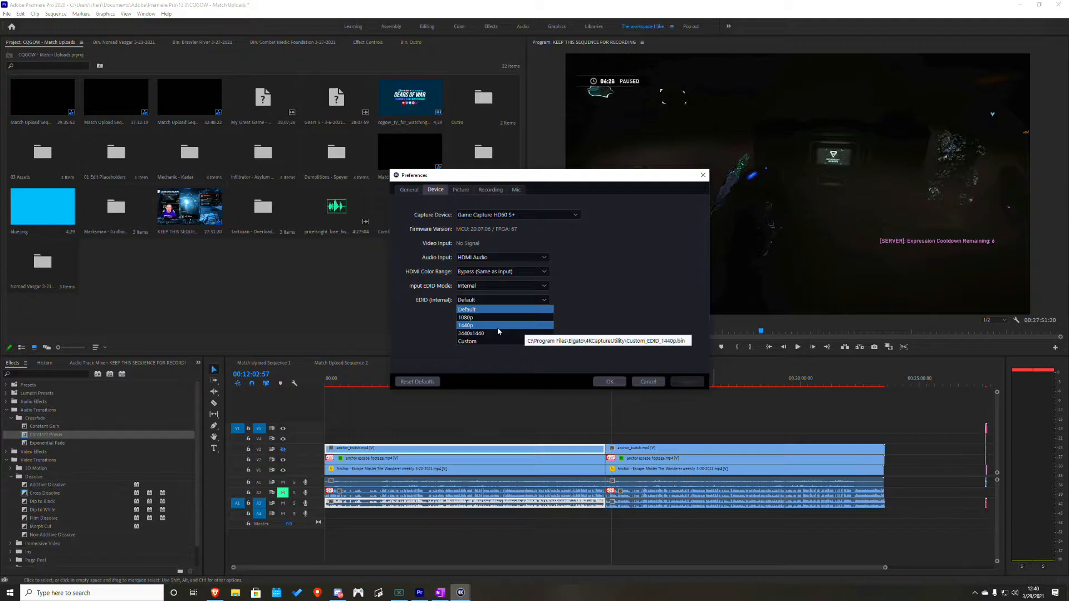
pyautogui.click(533, 1)
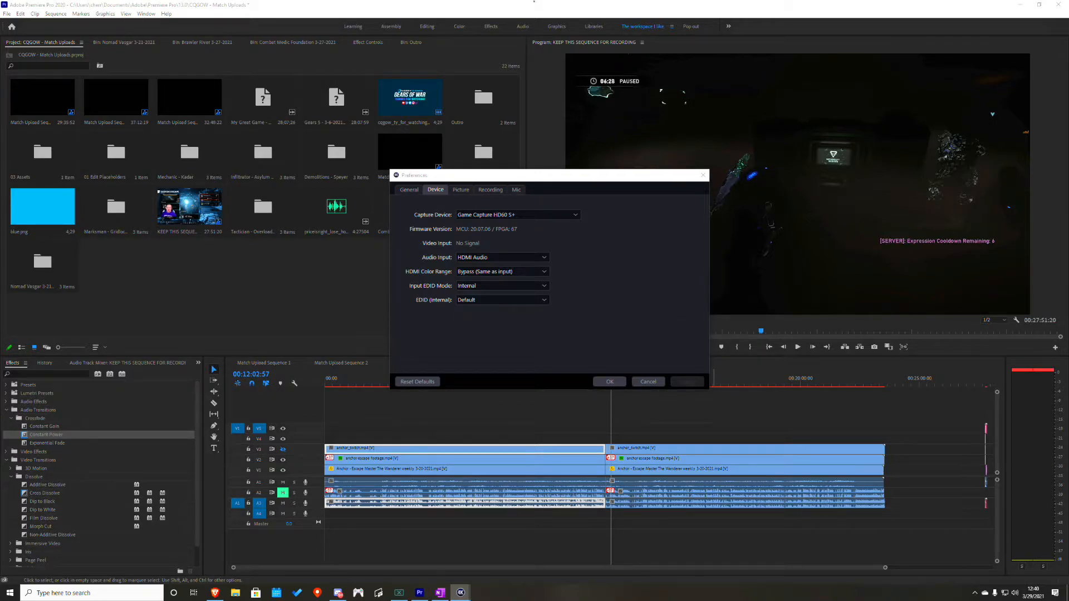
pyautogui.click(517, 176)
# - Review the Picture and Recording preferences of the capture software and close the dialog with OK
pyautogui.click(461, 189)
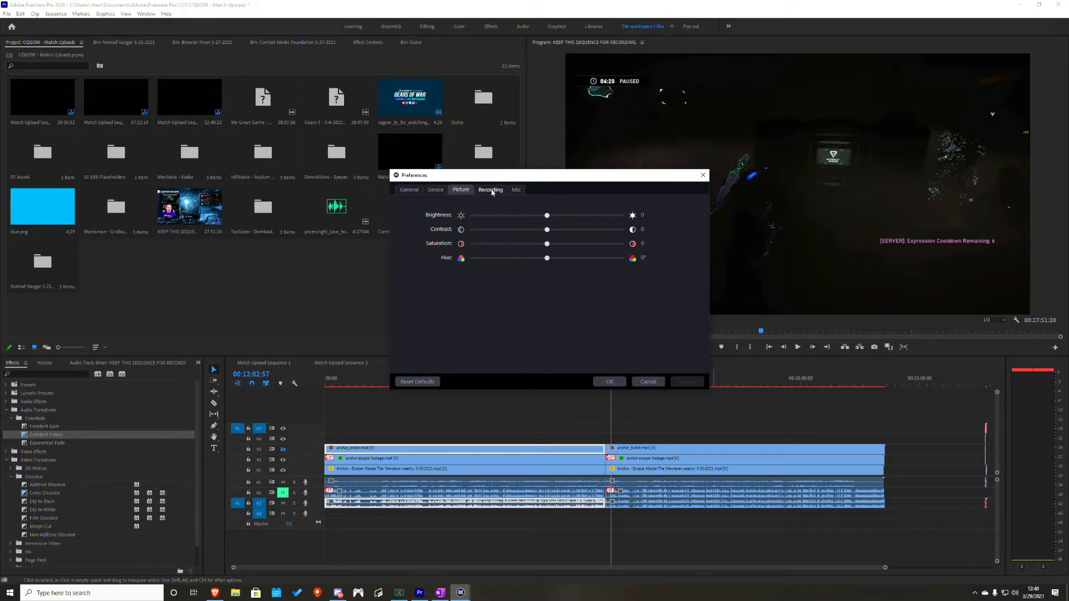
pyautogui.click(493, 191)
pyautogui.click(533, 1)
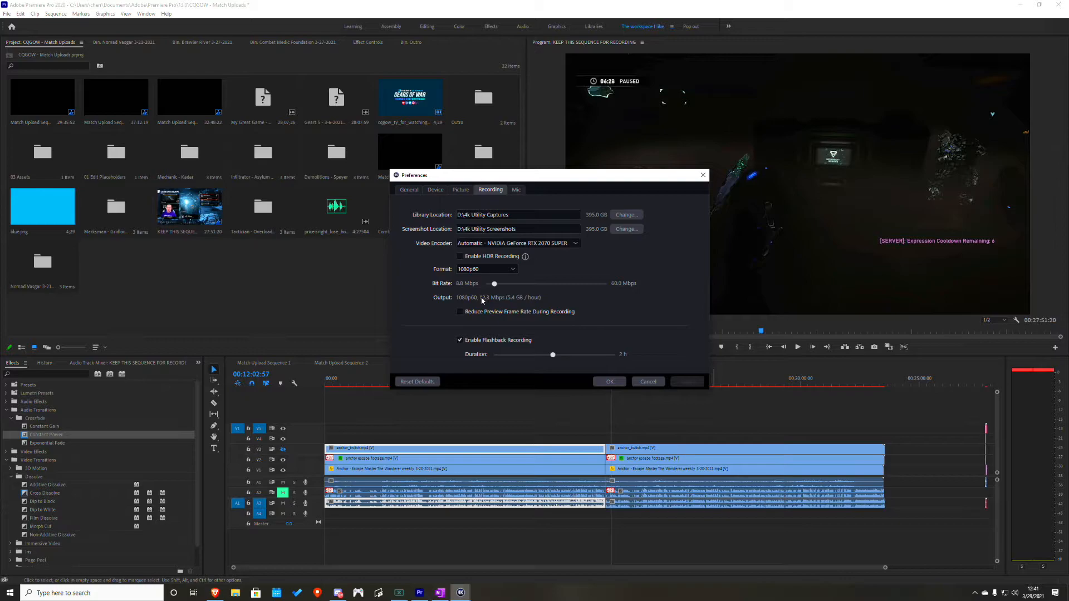
pyautogui.click(607, 382)
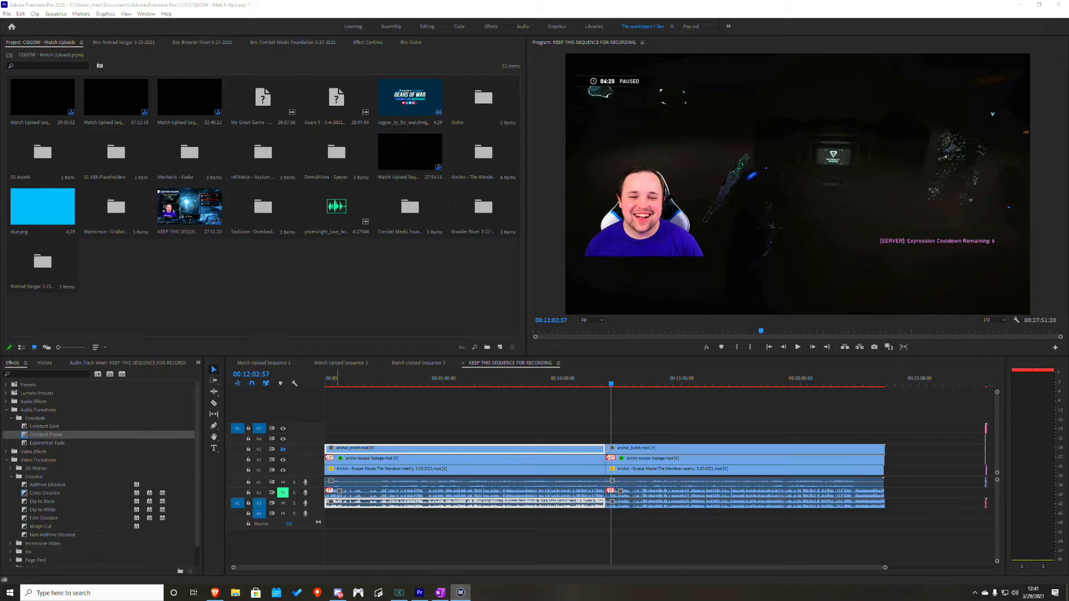
# - Open Task Manager, examine the processes' GPU usage and GPU engine by sorting on GPU, and close it
pyautogui.rightClick(10, 593)
pyautogui.click(33, 500)
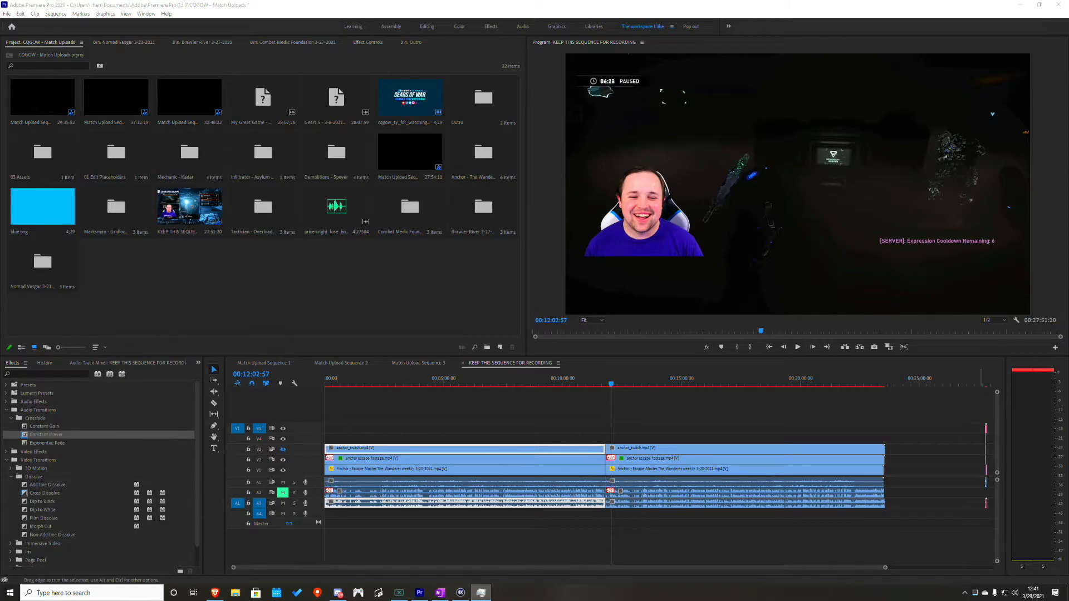
pyautogui.moveTo(974, 232); pyautogui.dragTo(472, 243)
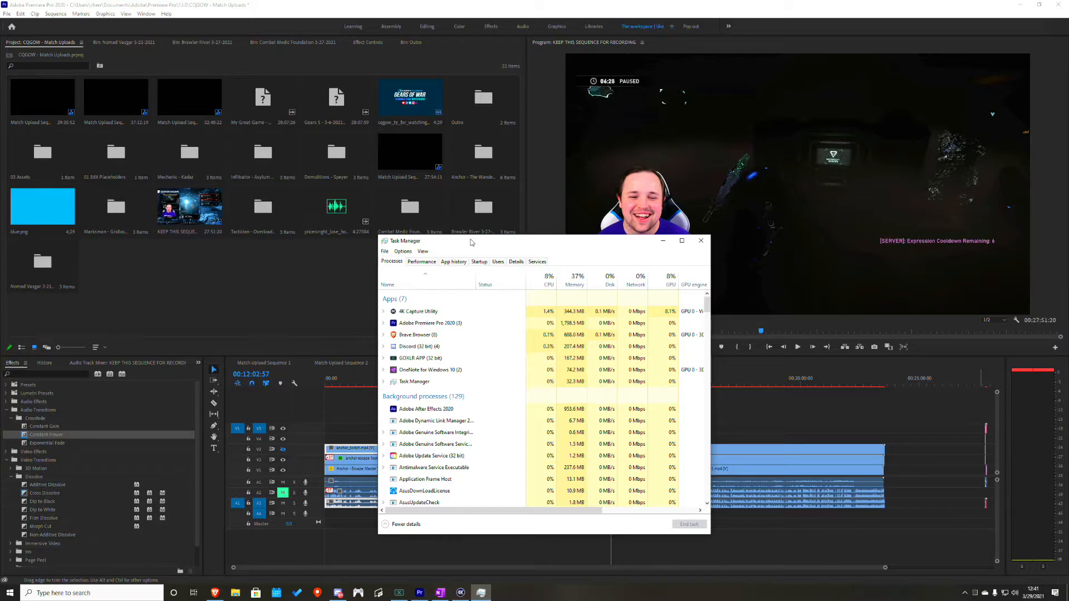
pyautogui.moveTo(586, 513); pyautogui.dragTo(667, 520)
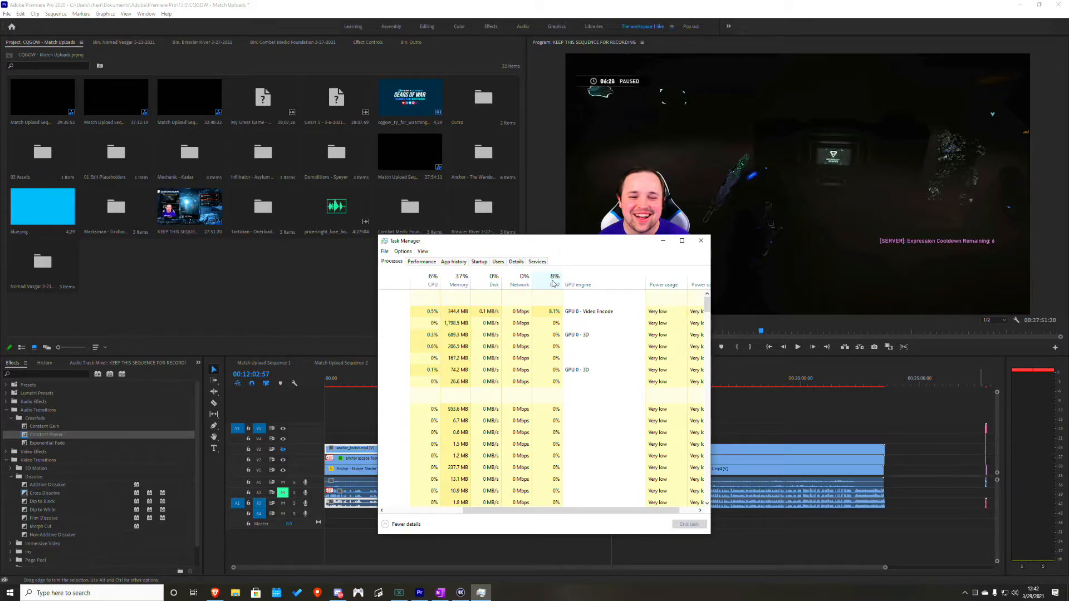
pyautogui.click(553, 284)
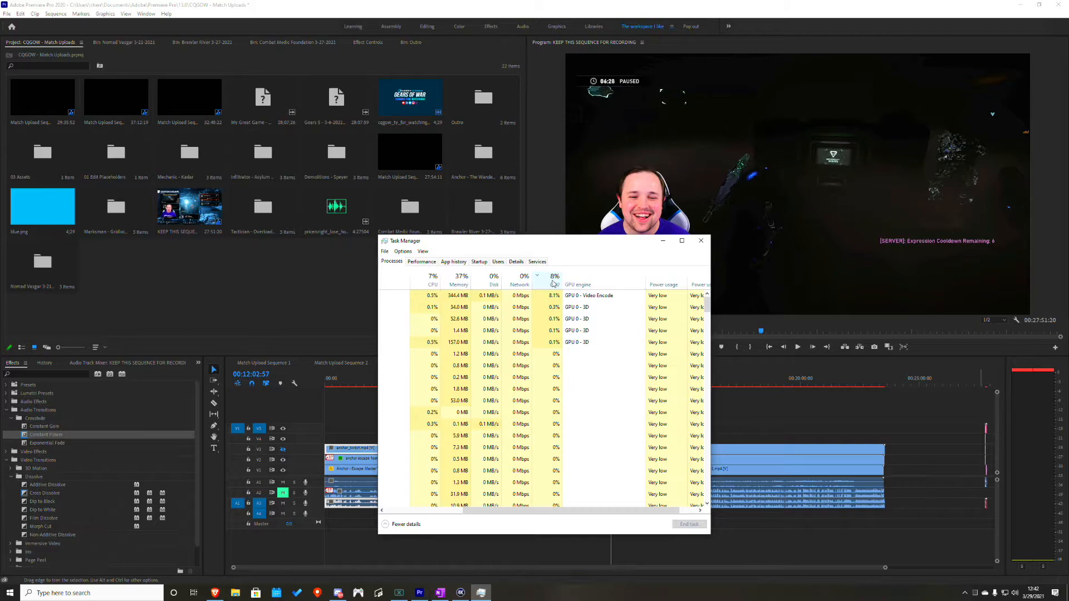
pyautogui.click(552, 284)
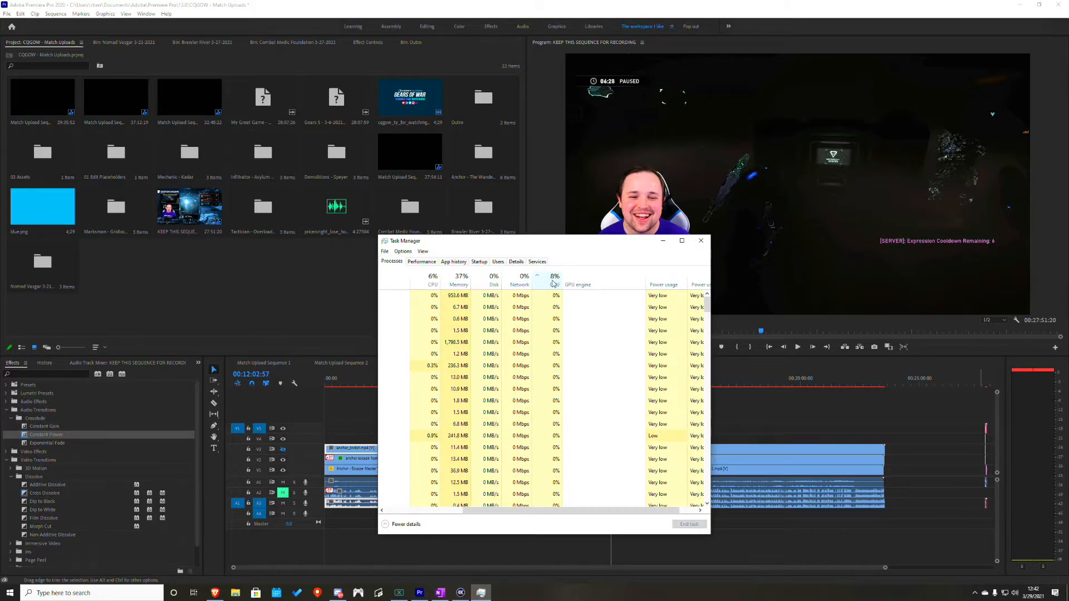
pyautogui.click(701, 240)
# - Replay the sequence from just before the cut and stop near 00:11:57 to recheck the transition
pyautogui.moveTo(601, 383); pyautogui.dragTo(602, 383)
pyautogui.press('space')
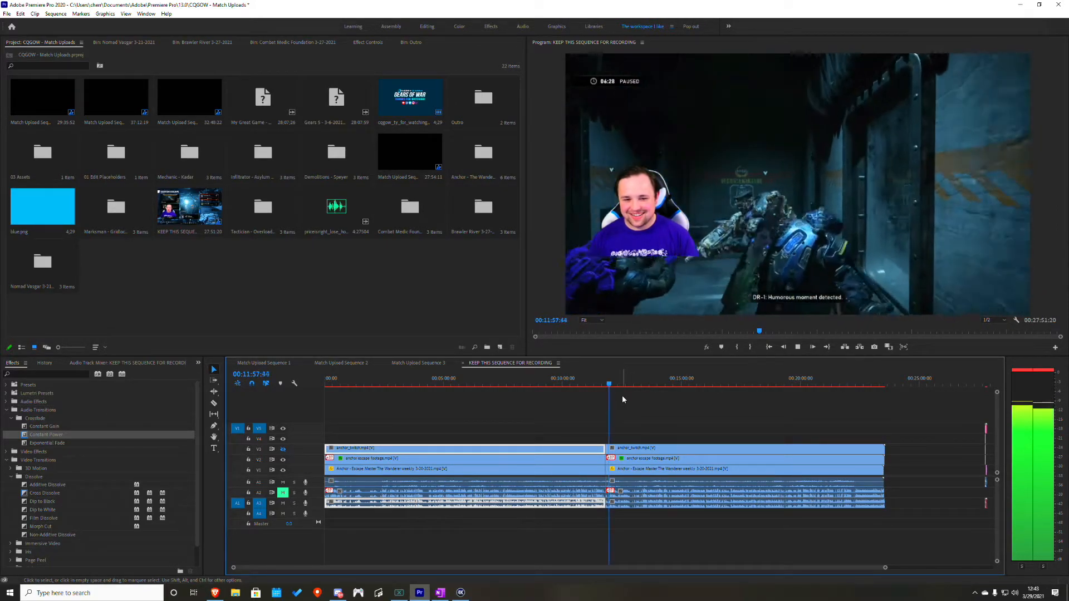
pyautogui.press('space')
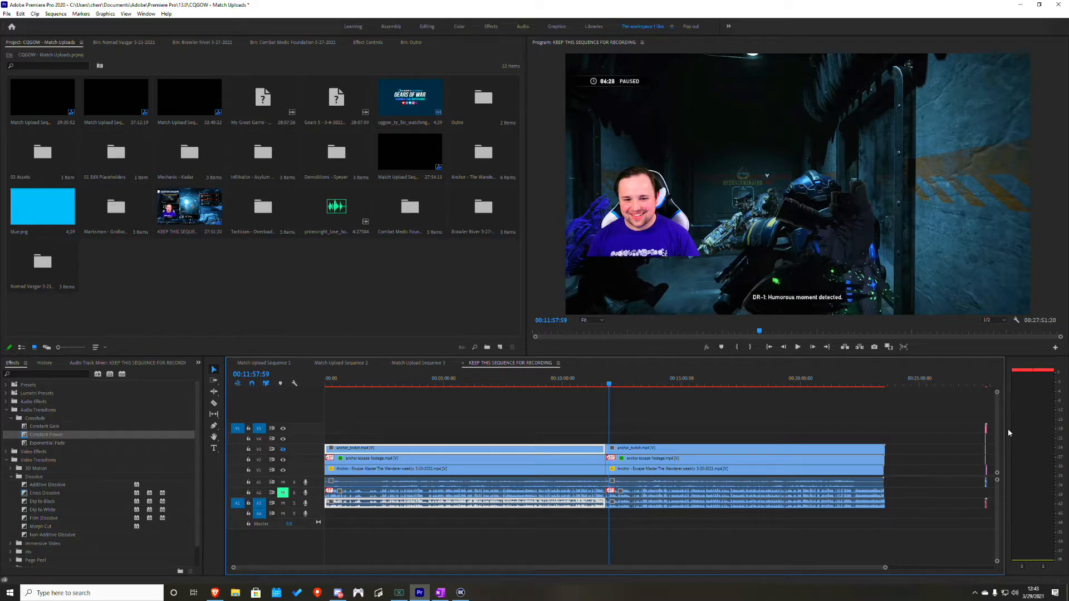
# - Minimize the video editor, search Windows for "gefor" and launch GeForce Experience
pyautogui.click(1020, 5)
pyautogui.rightClick(784, 360)
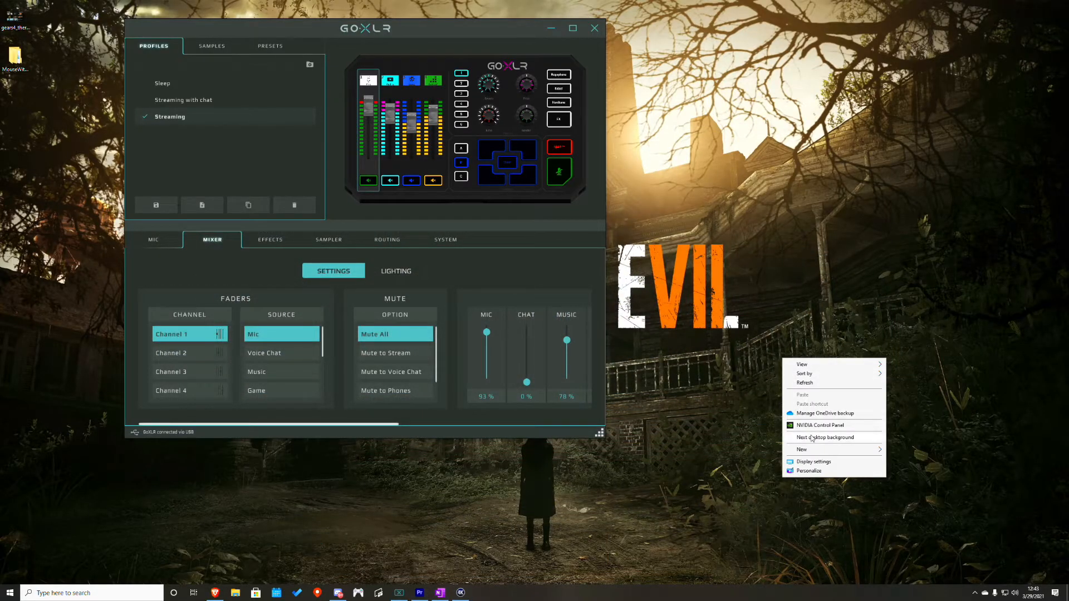
pyautogui.click(28, 594)
pyautogui.write('gefor')
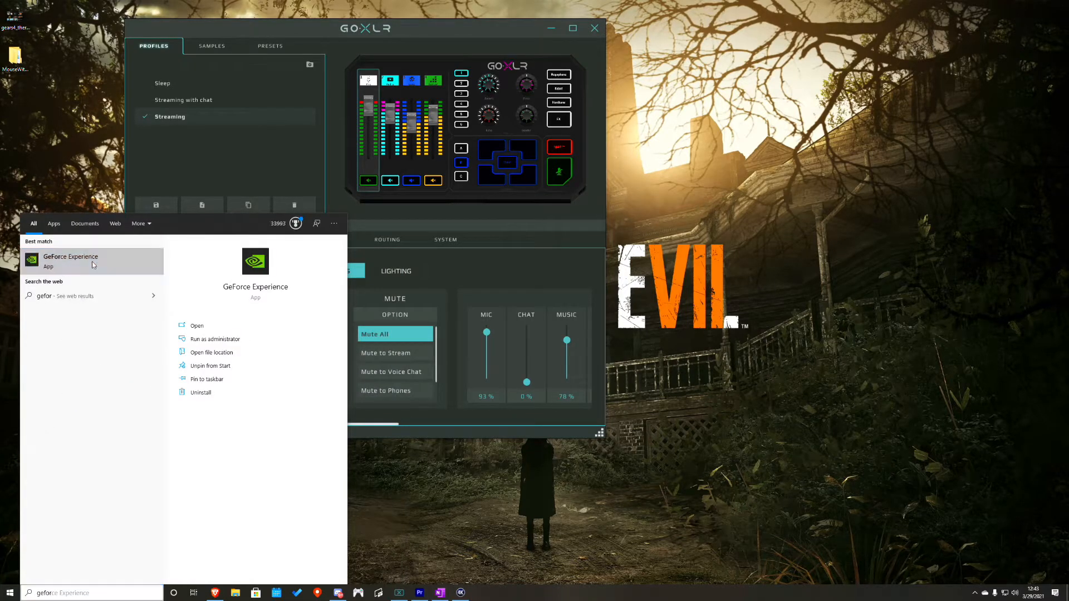
pyautogui.click(92, 261)
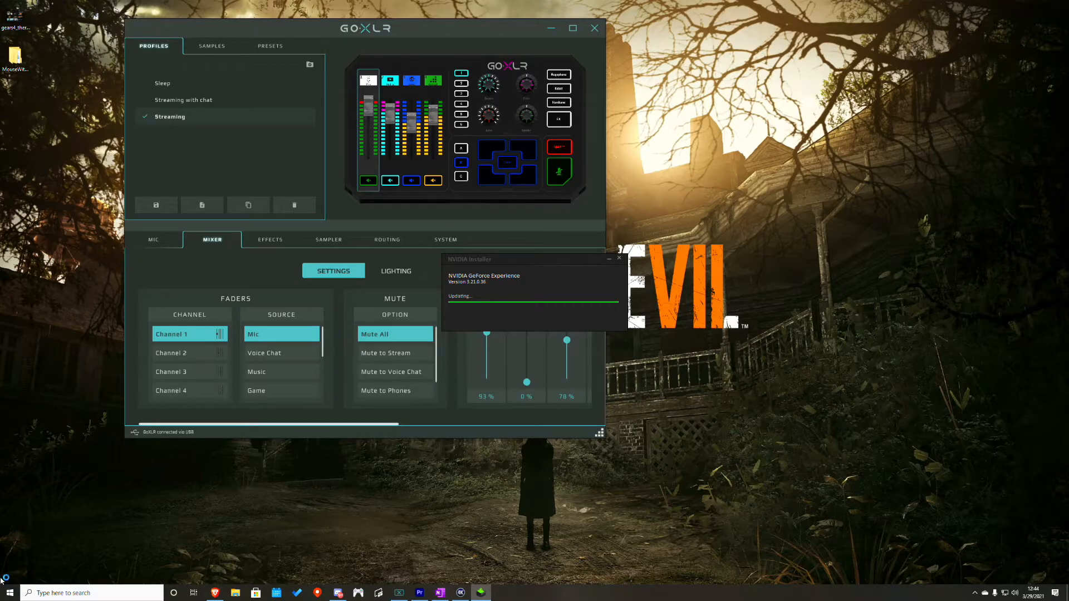
pyautogui.click(8, 594)
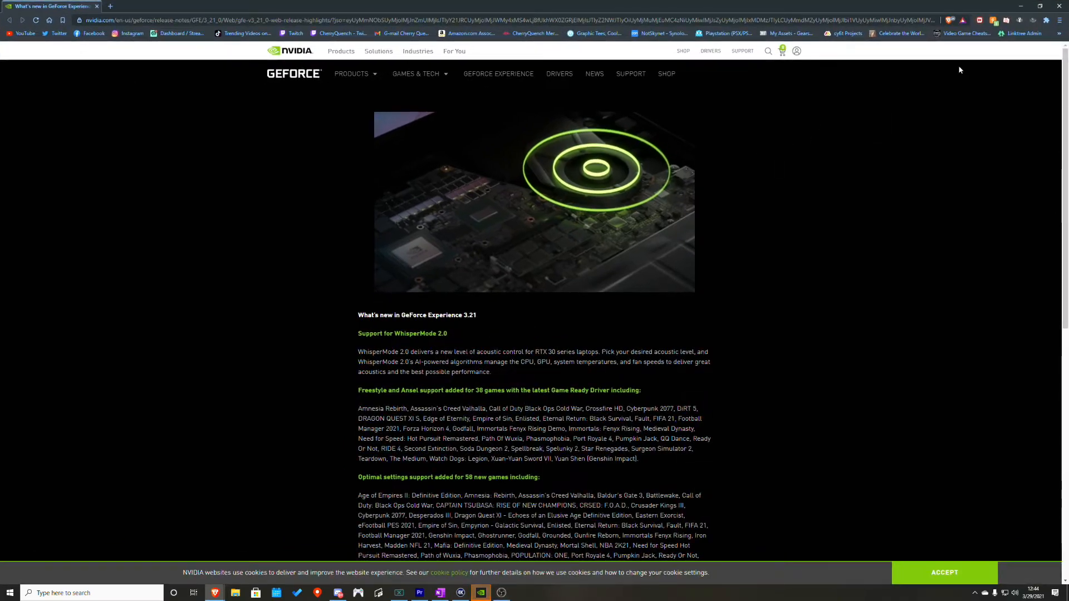
# - Close the GeForce release notes page, move the main OBS window to the other monitor and bring its Settings dialog onto this screen
pyautogui.click(1058, 6)
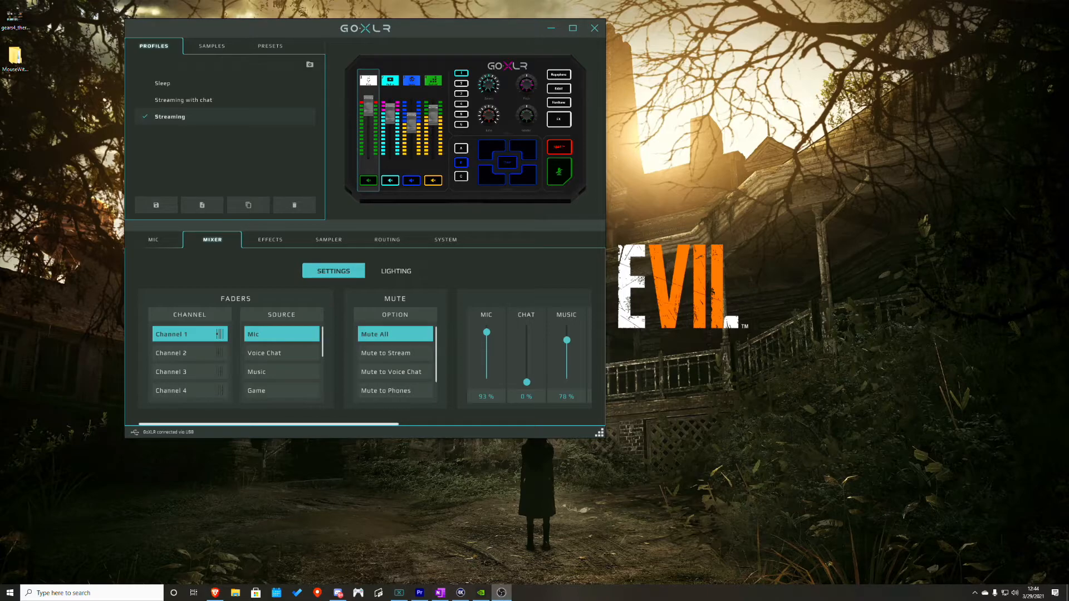
pyautogui.moveTo(1068, 390); pyautogui.dragTo(528, 122)
pyautogui.doubleClick(528, 122)
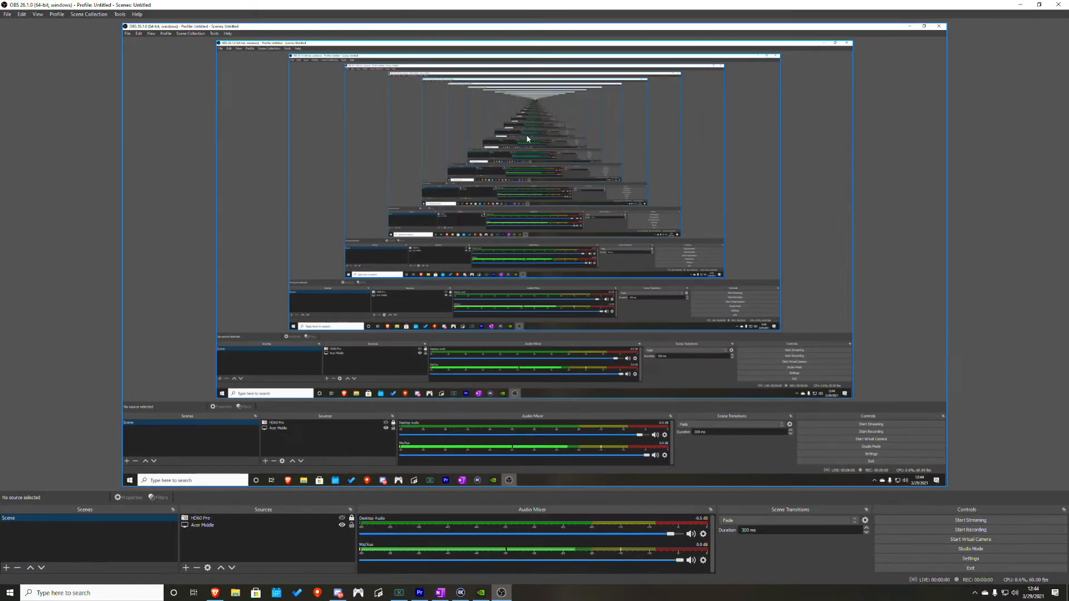
pyautogui.moveTo(173, 7); pyautogui.dragTo(0, 108)
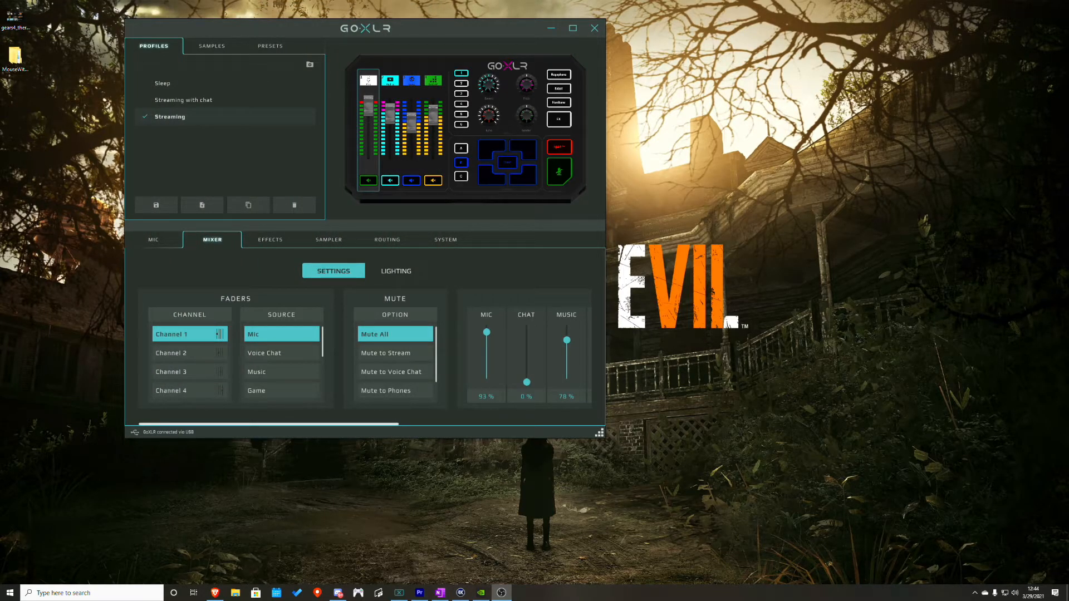
pyautogui.moveTo(0, 167); pyautogui.dragTo(591, 158)
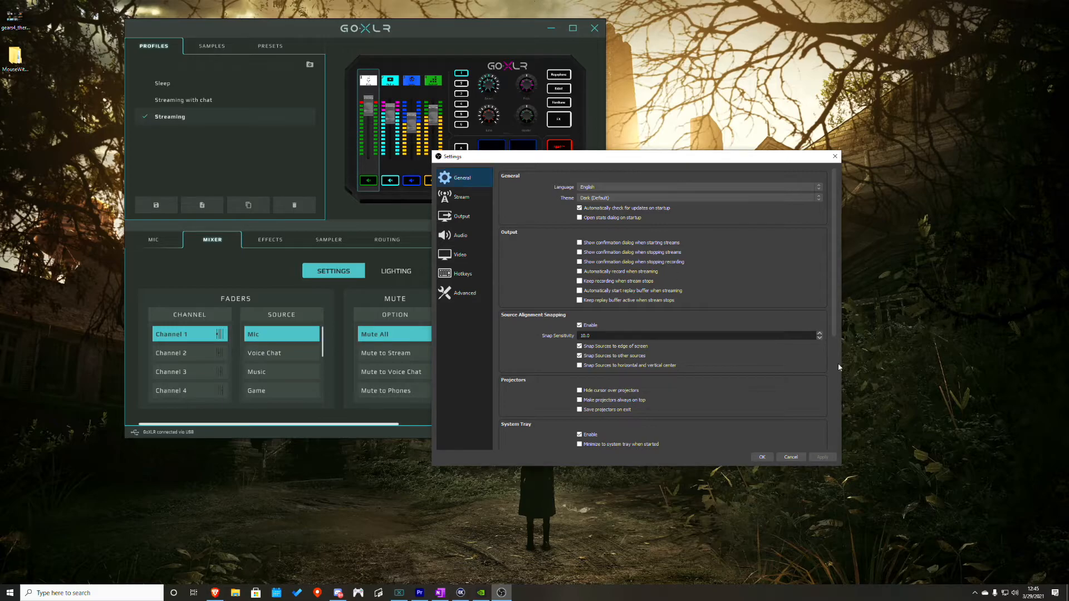
# - Switch to Premiere Pro and compare the Effect Controls of the gameplay, webcam footage and anchor_twitch clips after the cut
pyautogui.click(420, 593)
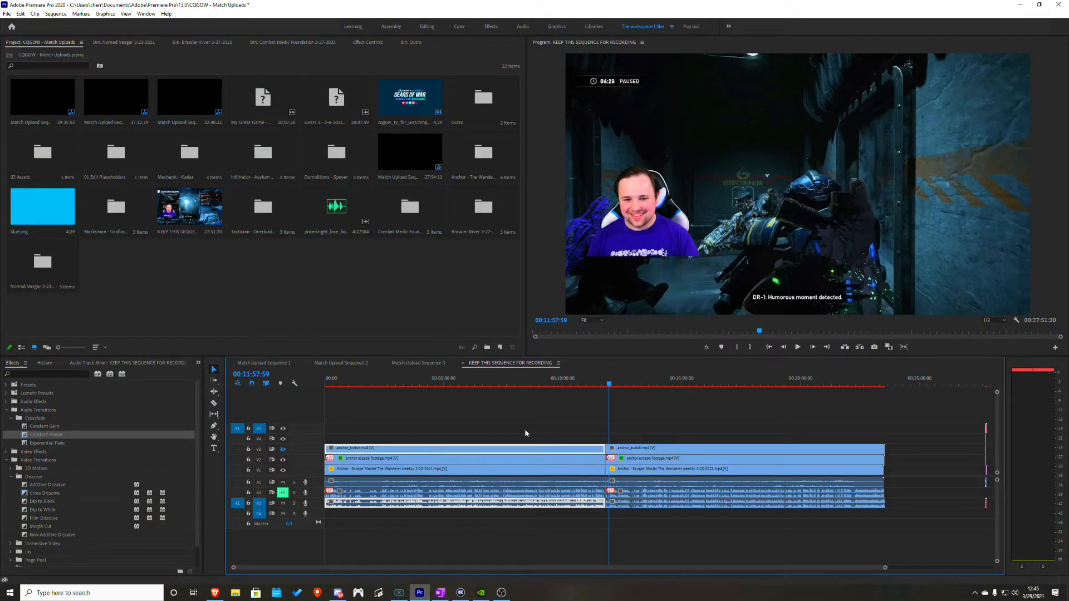
pyautogui.click(622, 484)
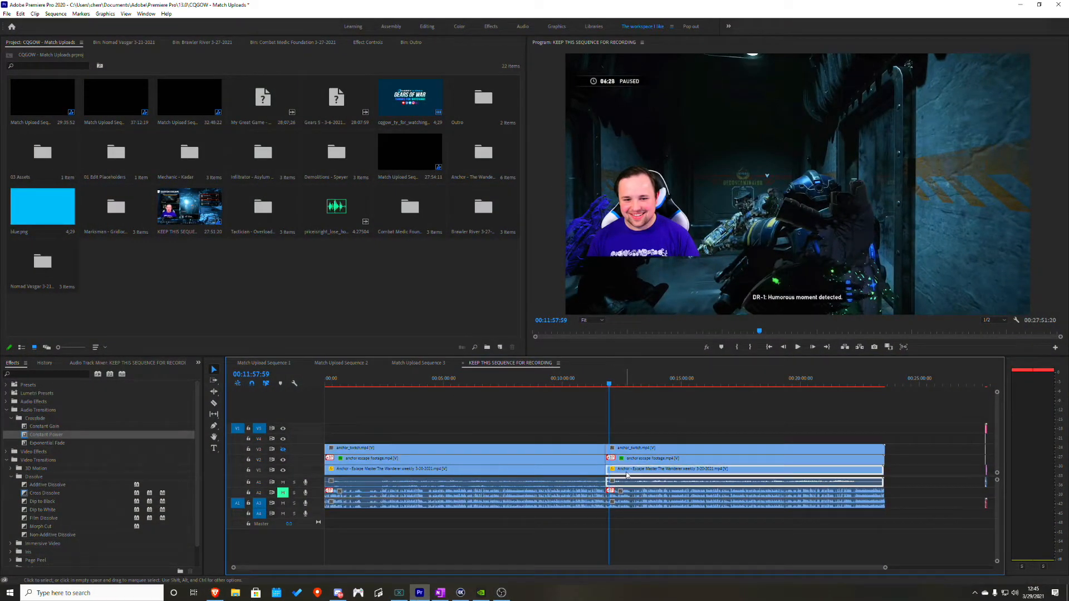
pyautogui.click(370, 43)
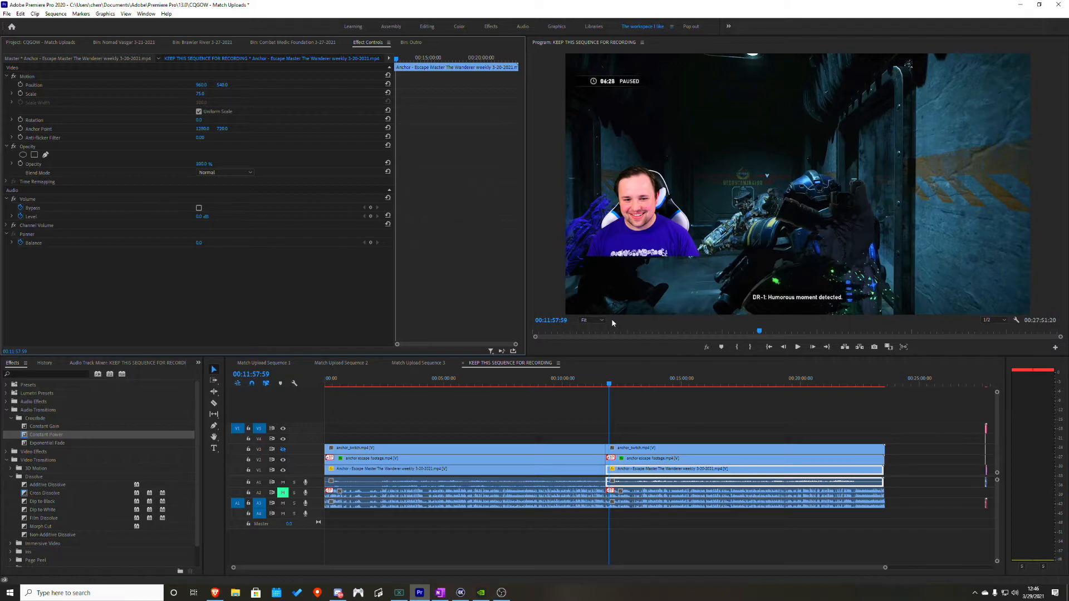
pyautogui.click(634, 495)
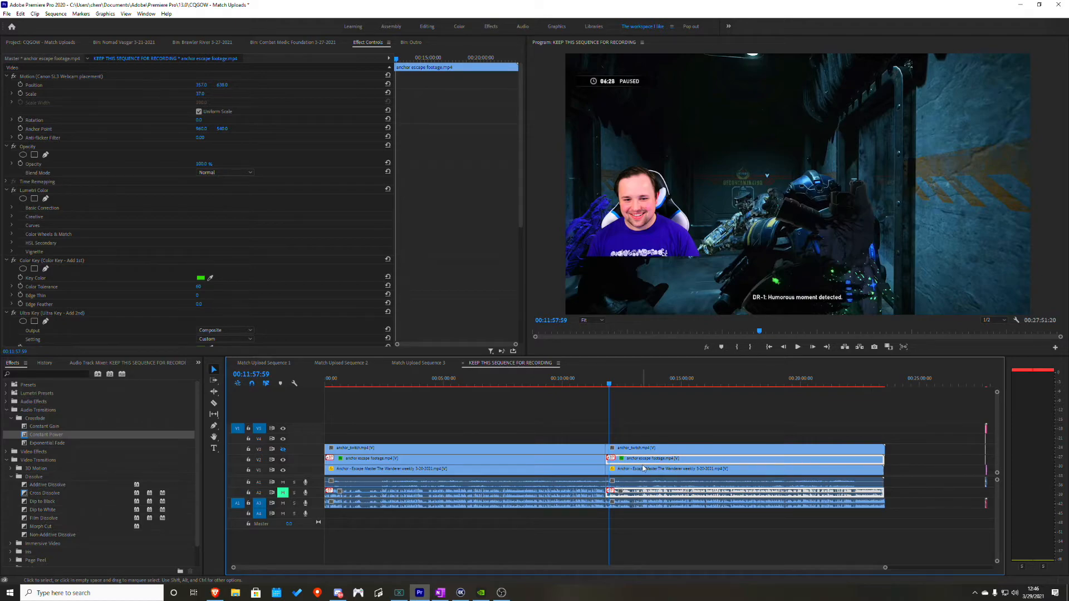
pyautogui.click(661, 504)
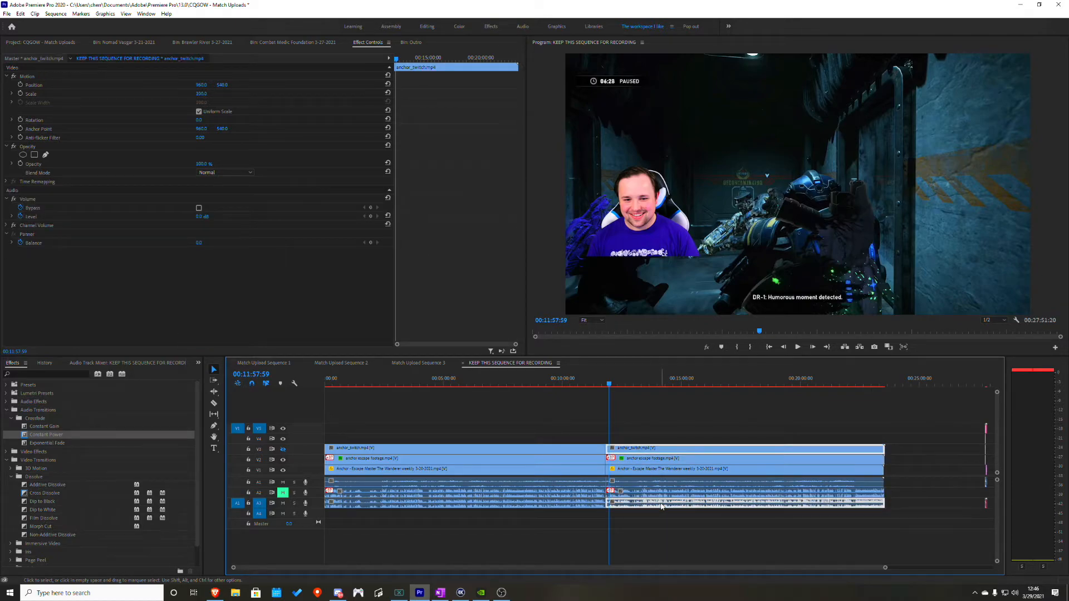
pyautogui.click(669, 465)
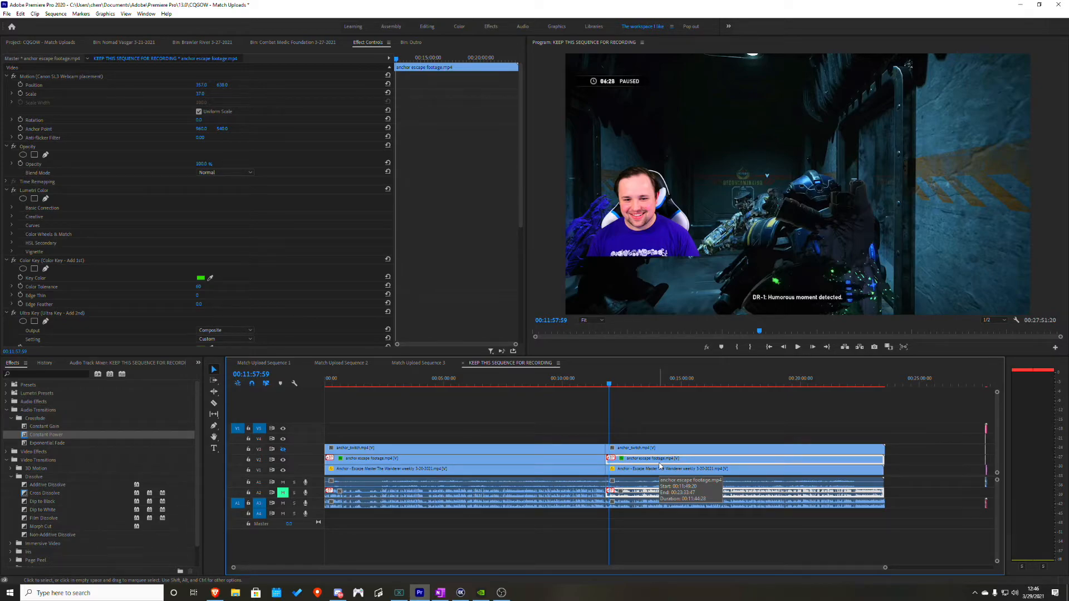
pyautogui.click(648, 471)
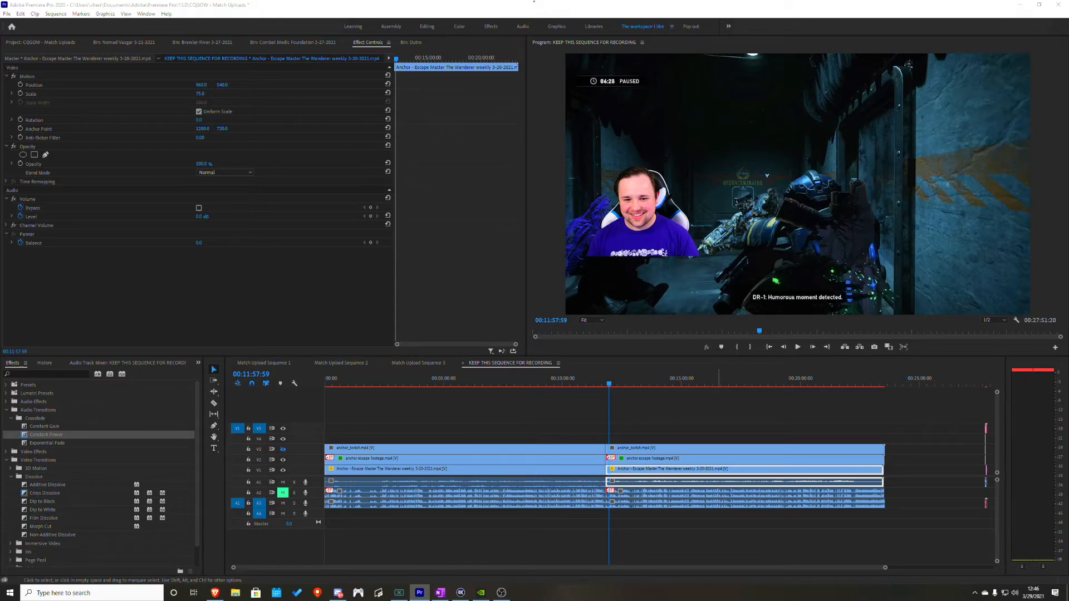
# - Switch back to the OBS Settings dialog and show the Recording options of the Output settings
pyautogui.hotkey('alt', 'Tab')
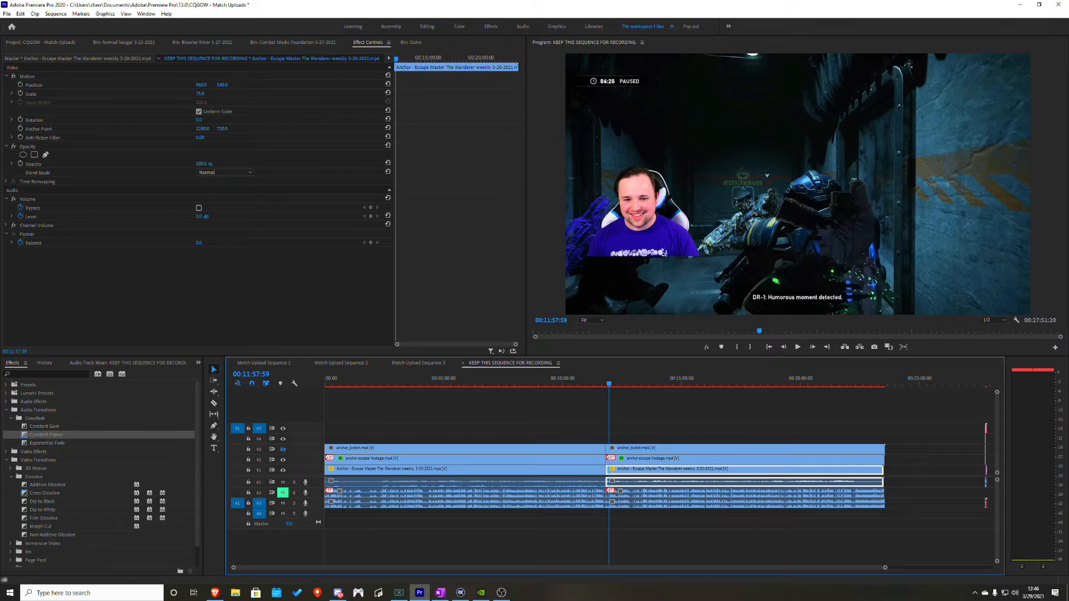
pyautogui.click(501, 593)
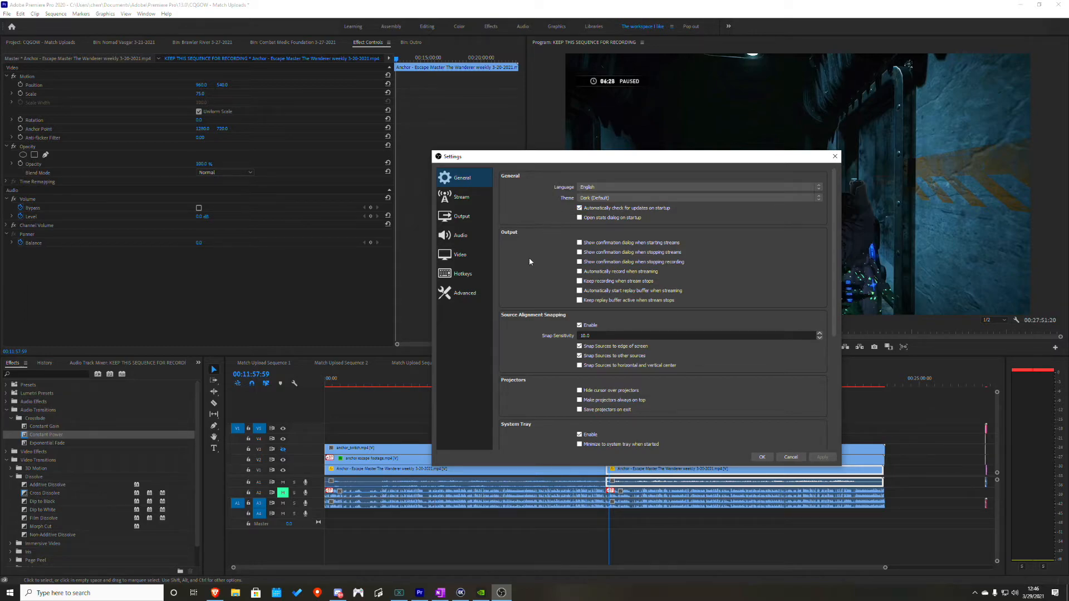
pyautogui.click(461, 217)
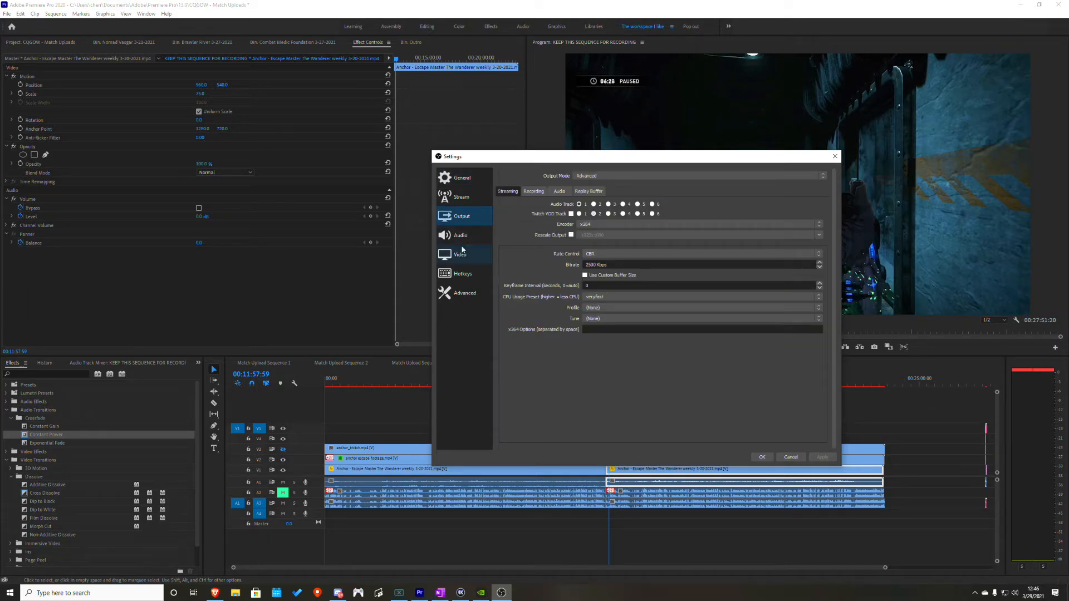
pyautogui.click(533, 191)
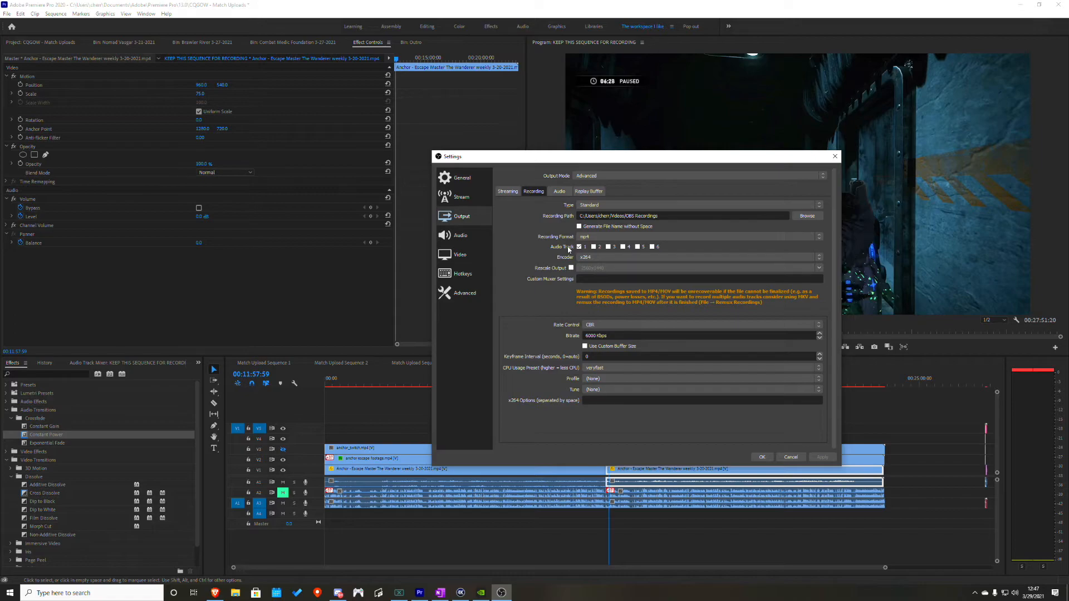
# - Review the rate control and CPU usage preset choices for recording, keep CBR and veryfast, and close the settings with OK
pyautogui.click(596, 325)
pyautogui.click(596, 331)
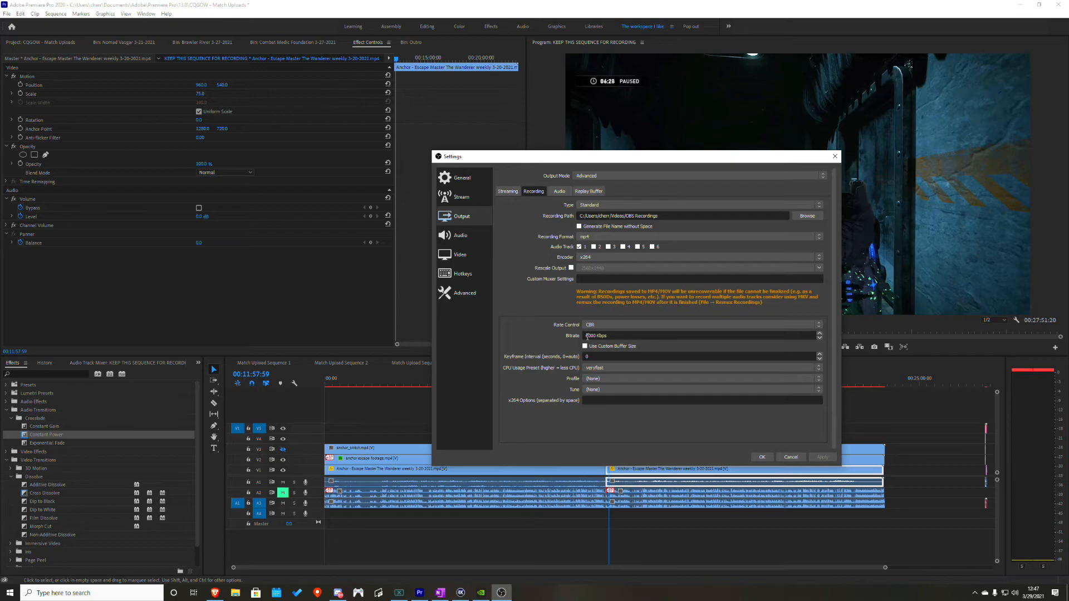
pyautogui.click(619, 370)
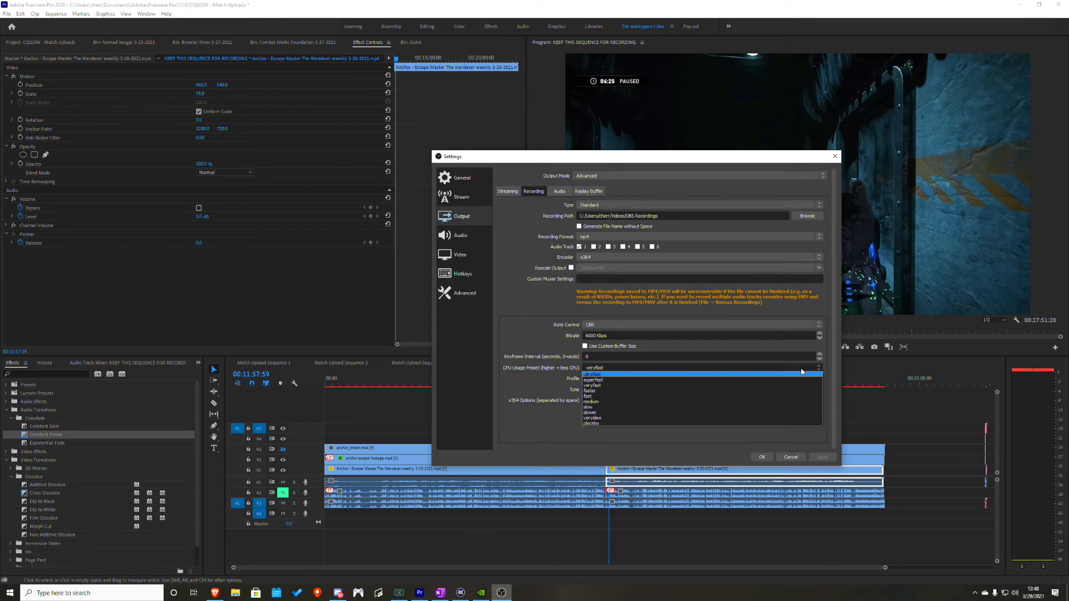
pyautogui.click(815, 368)
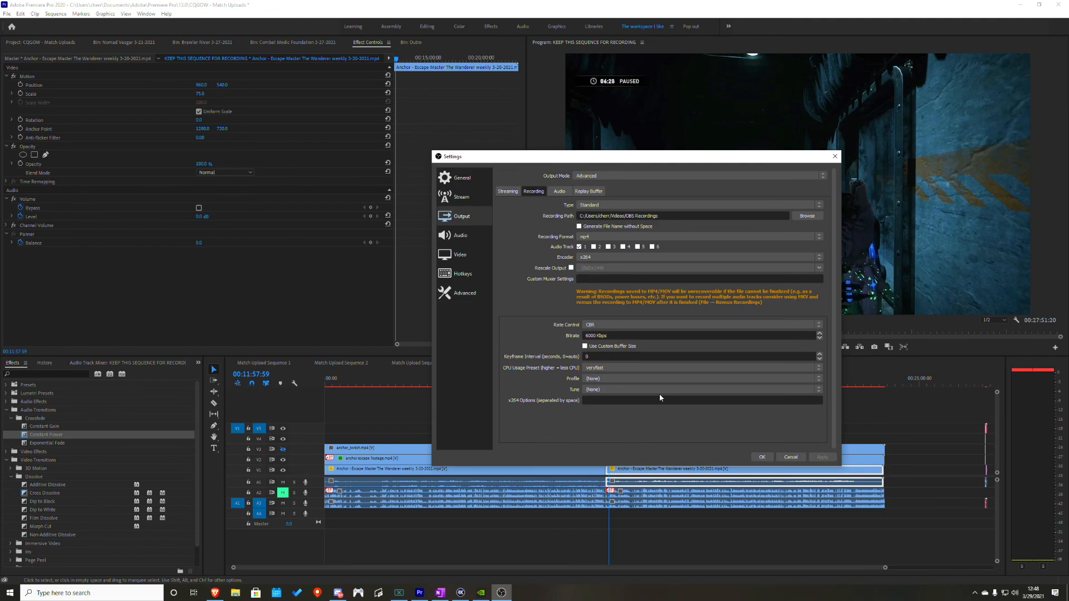
pyautogui.click(761, 457)
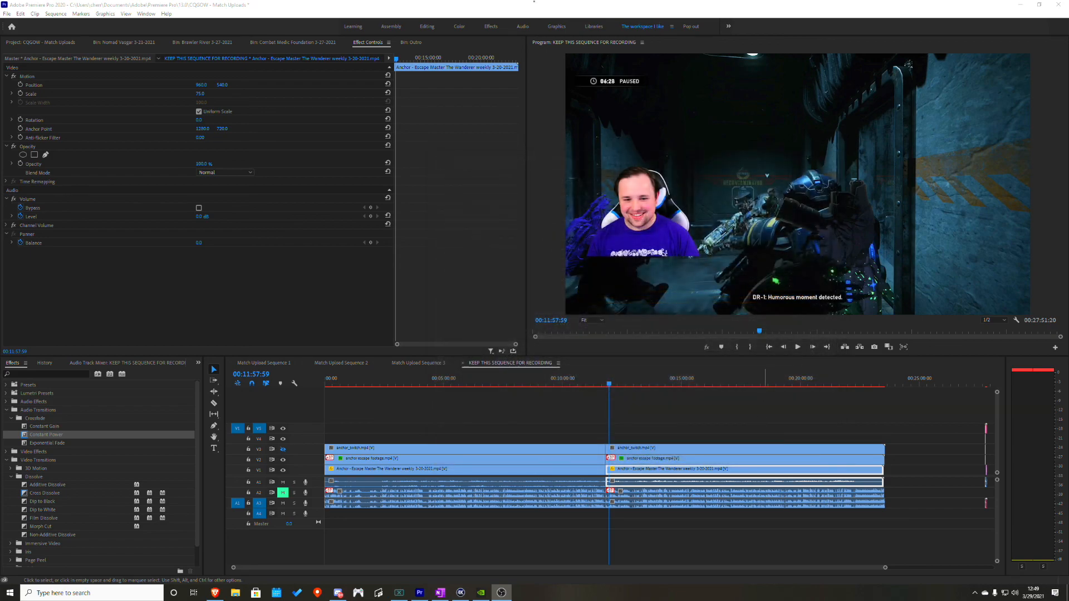